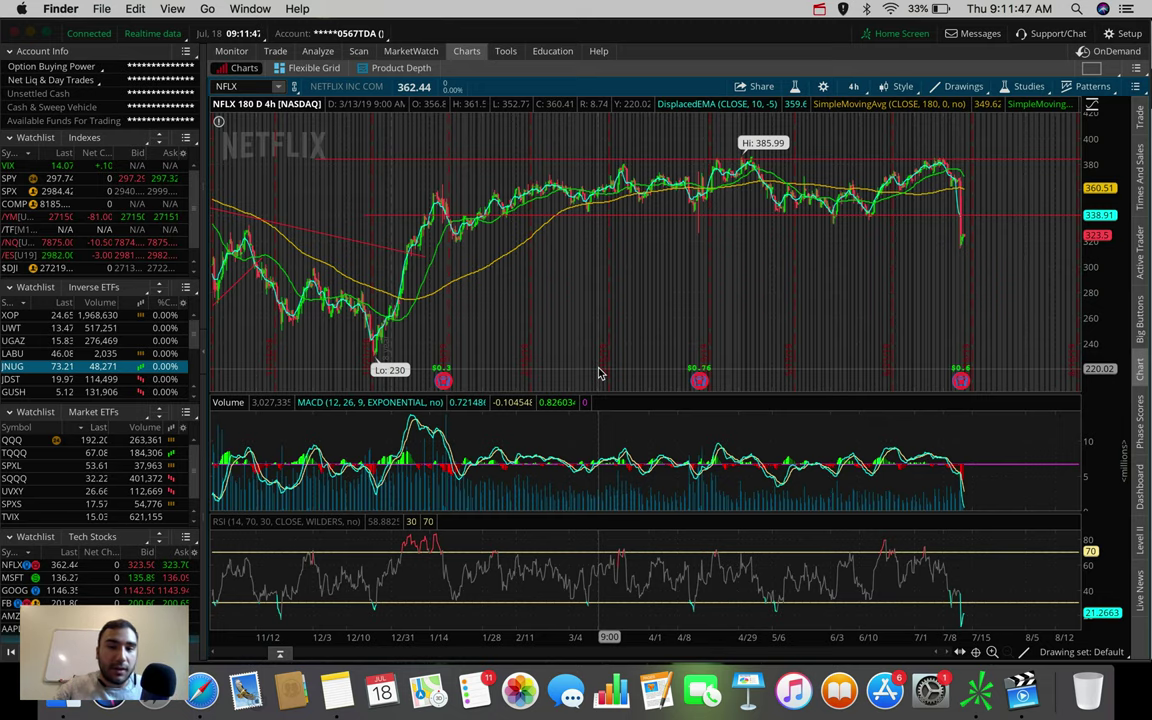
Step: View the NFLX chart on the 20 Y : M time frame and on the 1 Y : 1D time frame
click(851, 89)
click(851, 89)
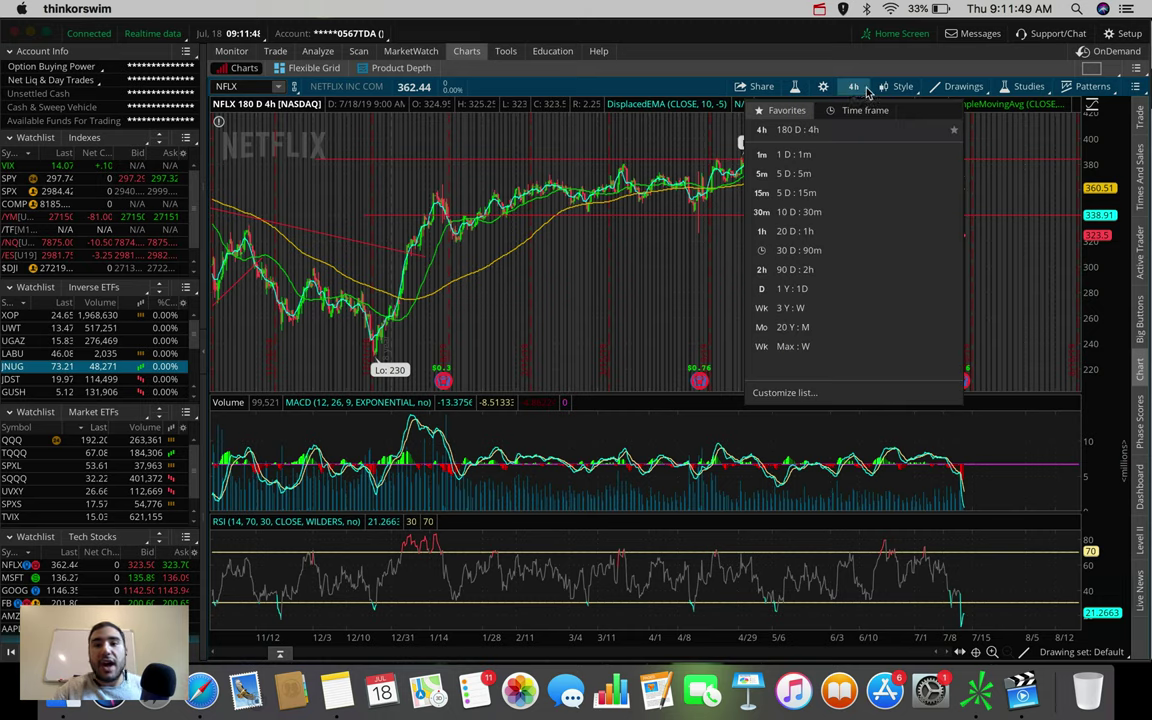
click(796, 326)
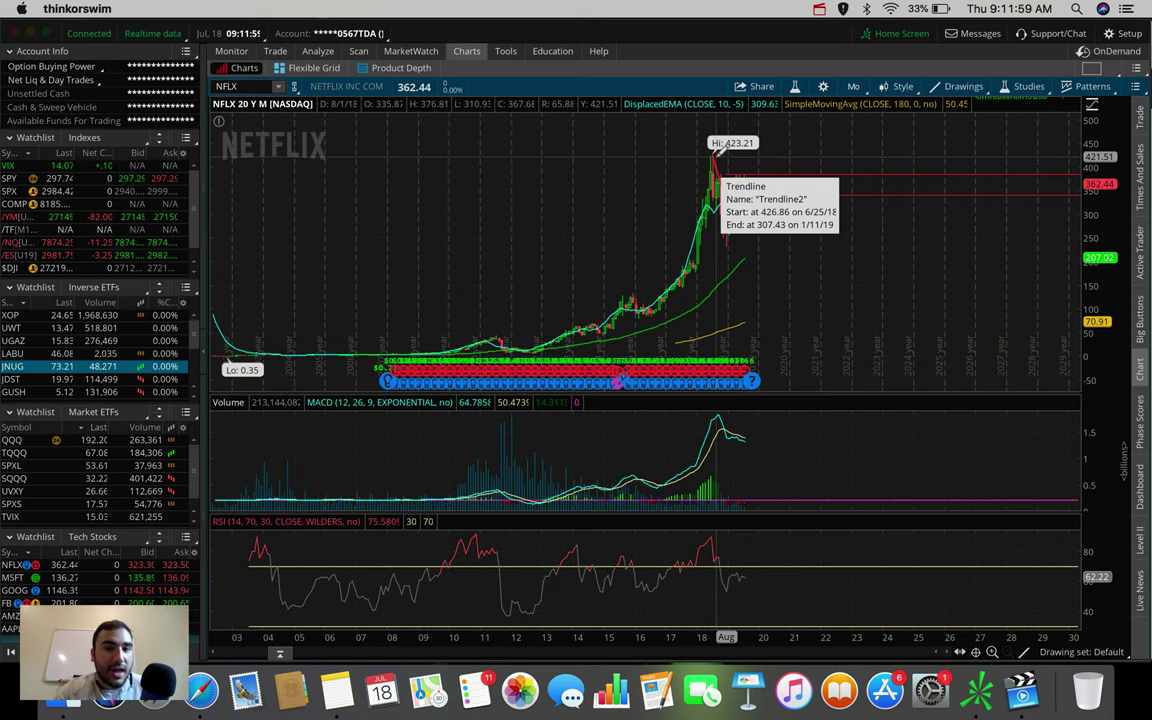
click(853, 86)
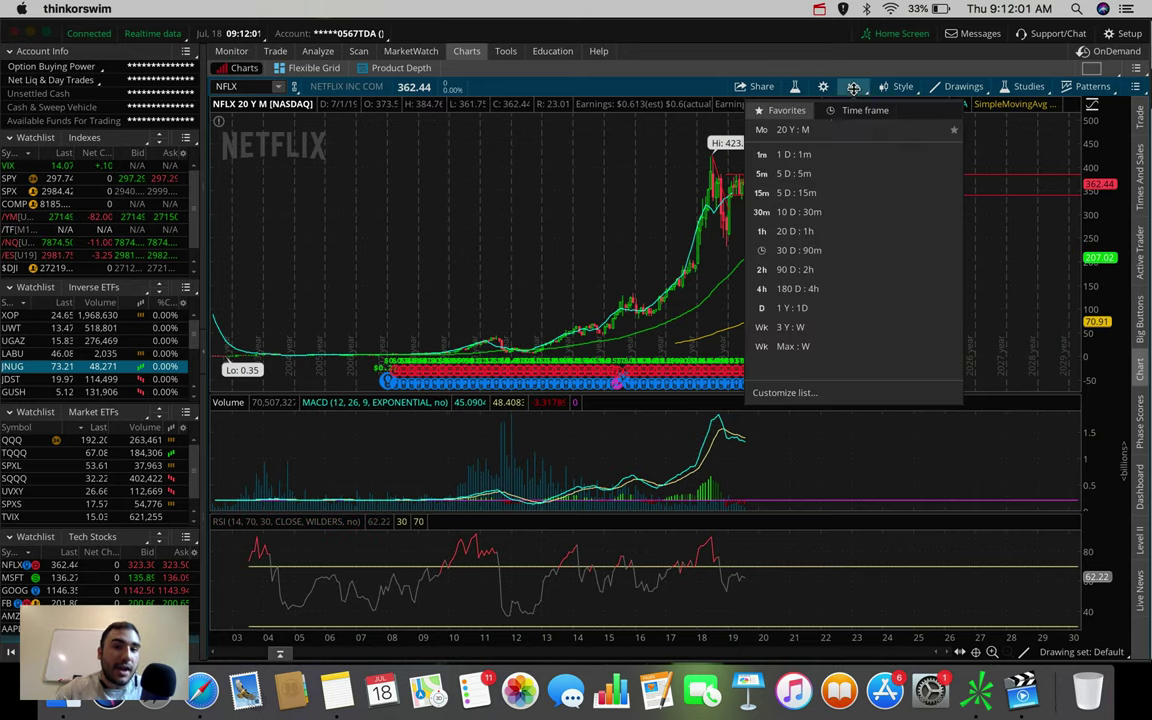
click(790, 307)
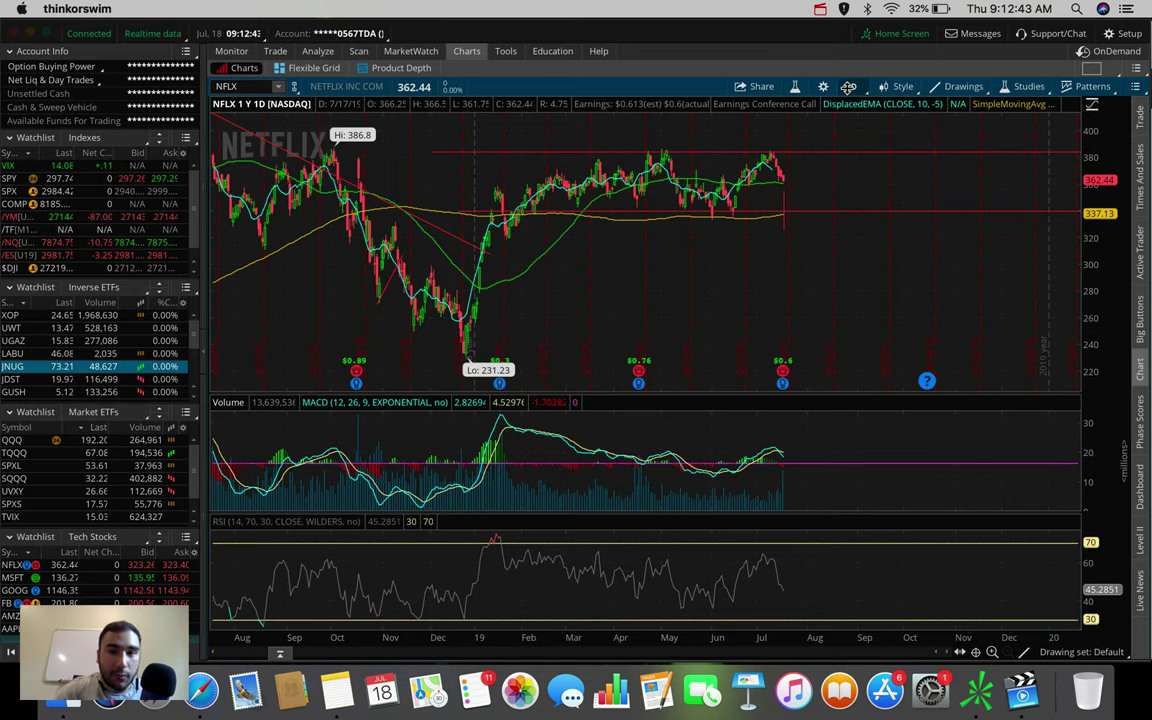
Step: View the NFLX chart on the 20 D : 1h time frame and return it to 180 D : 4h
click(849, 87)
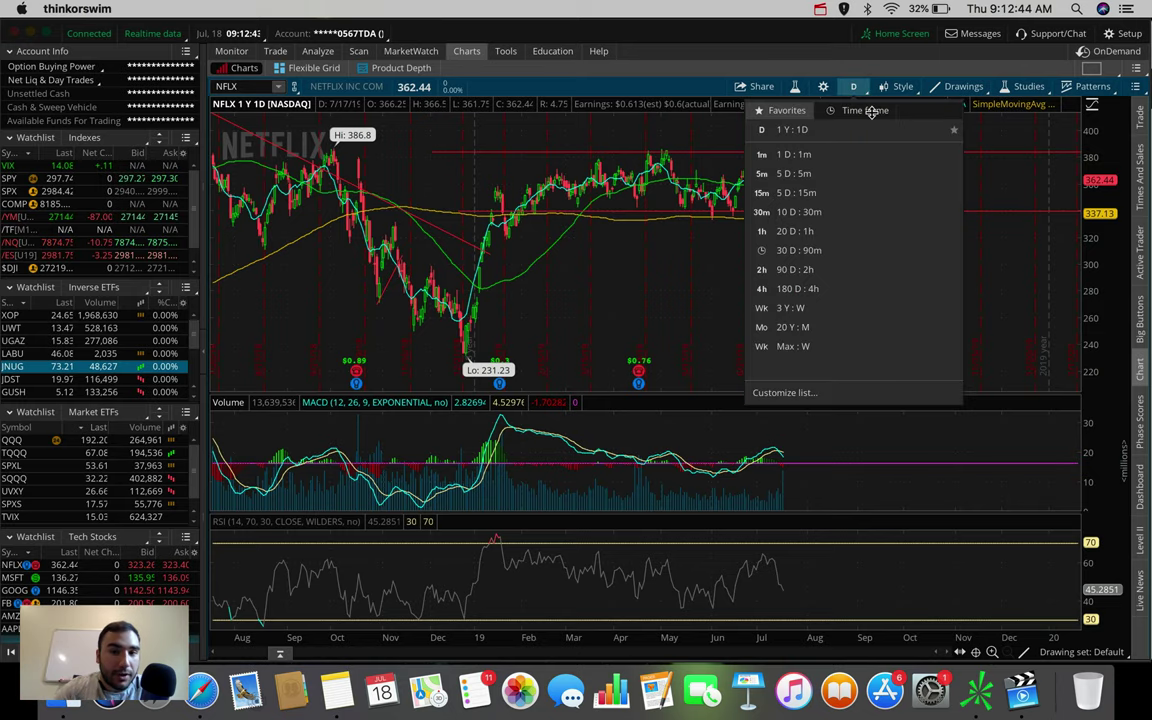
click(812, 238)
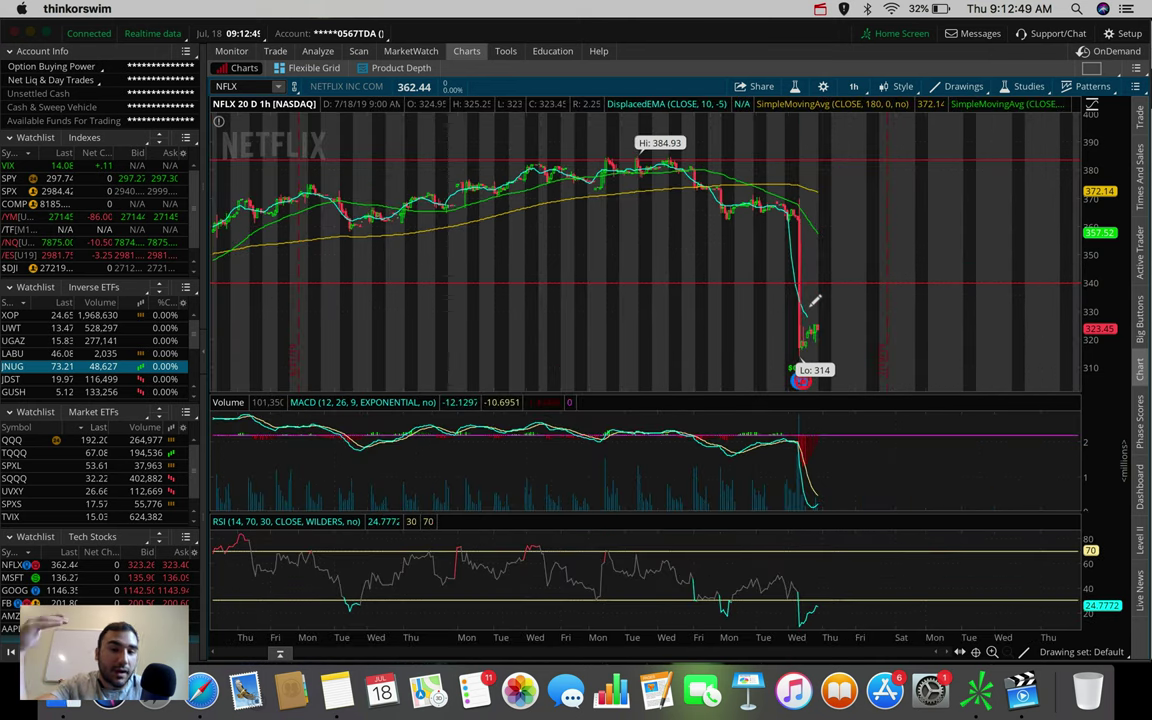
click(855, 86)
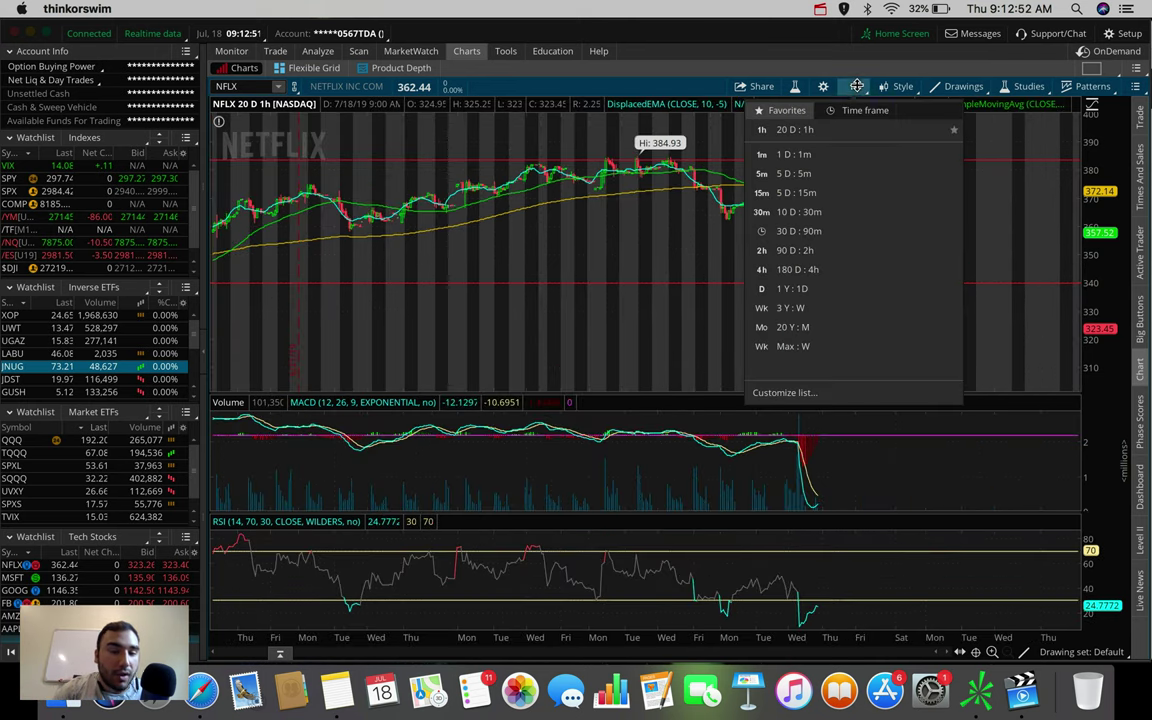
click(815, 268)
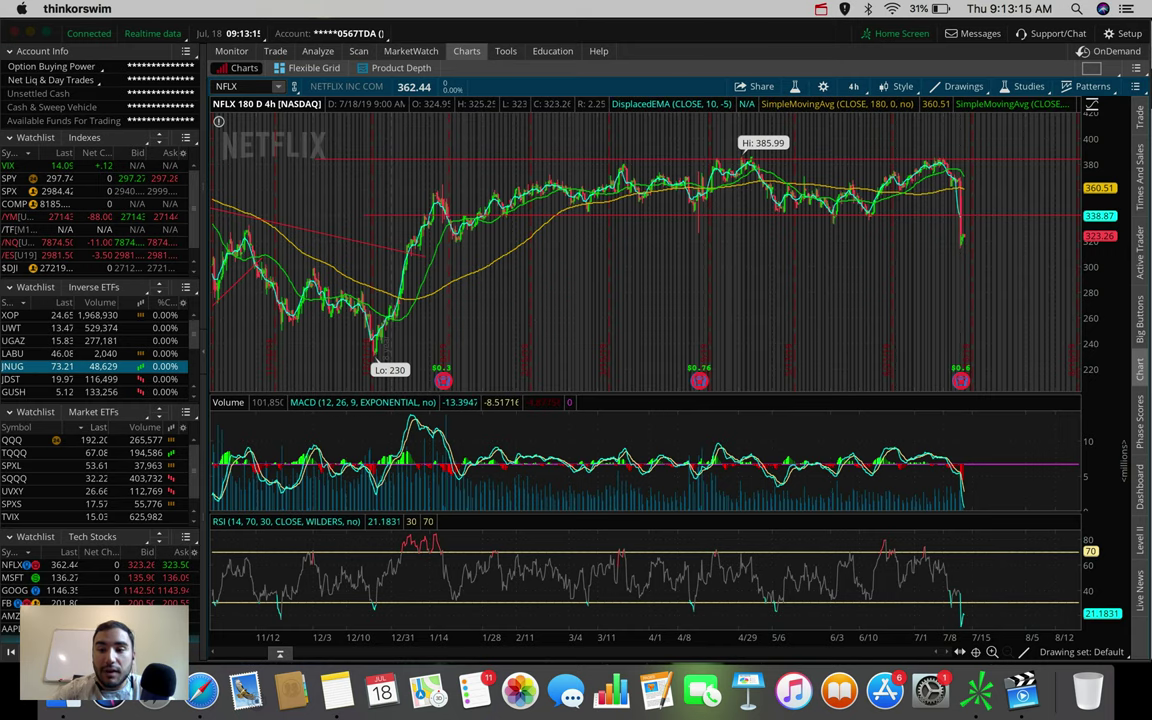
Step: Open the live news feed for NFLX and browse the 7/17/19 headlines on Netflix's second-quarter earnings
click(1140, 588)
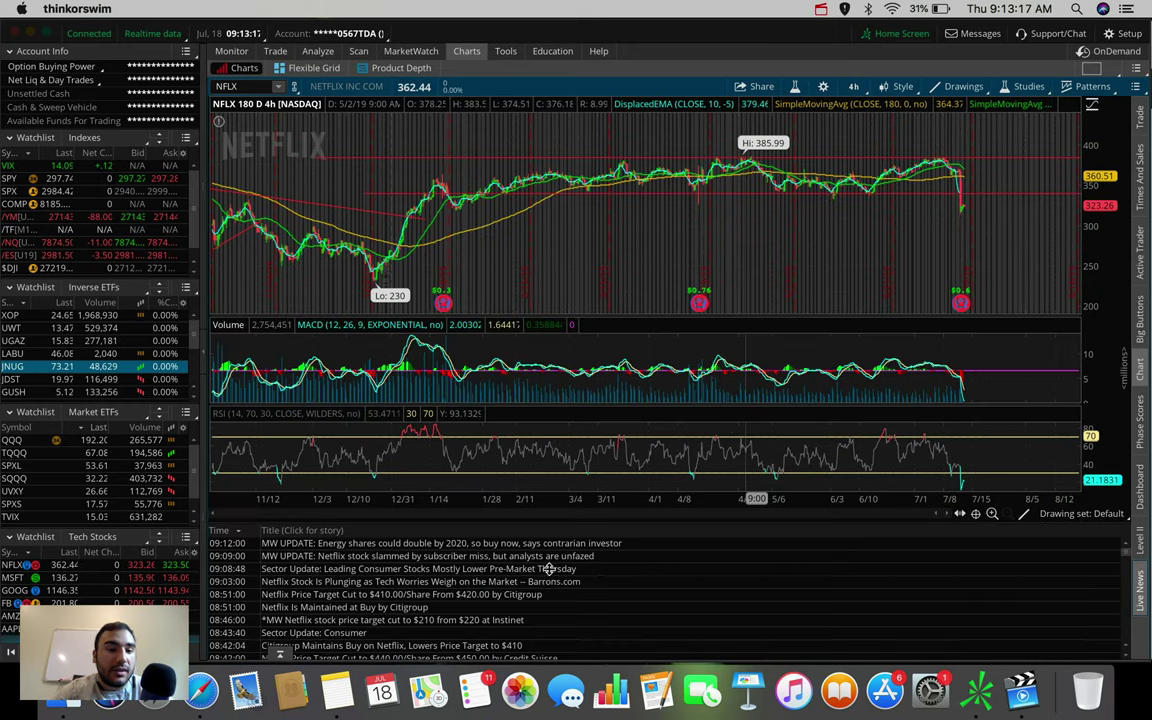
scroll(550, 575, down, 10)
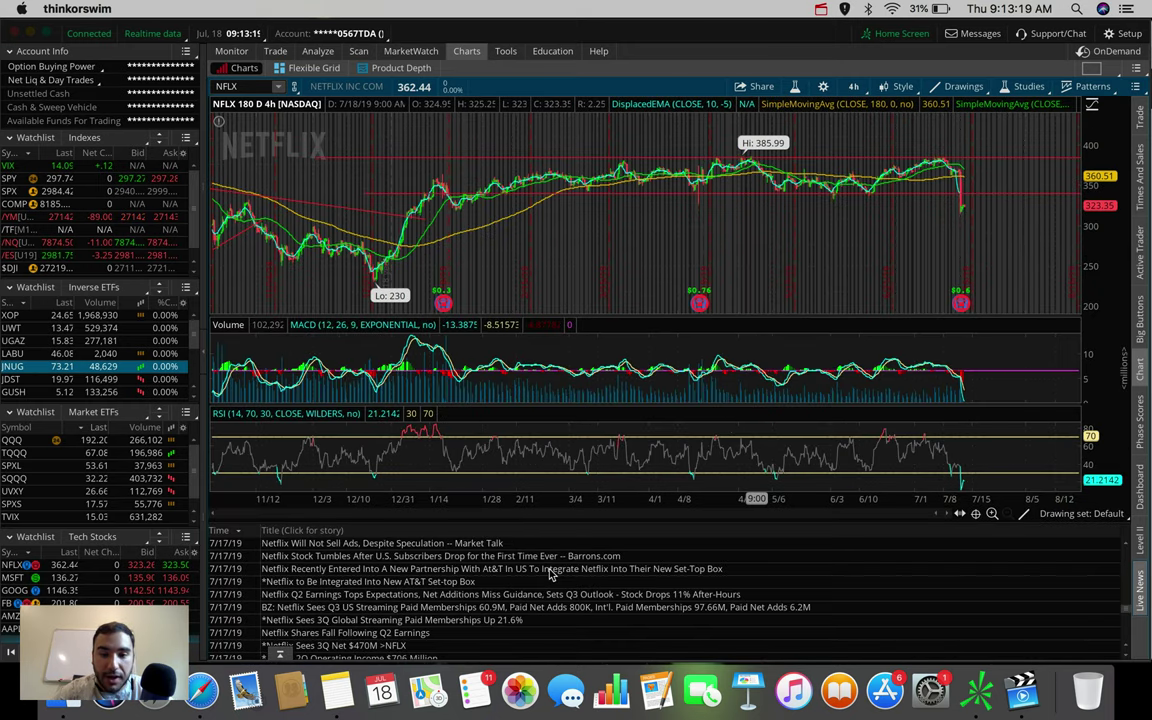
scroll(549, 573, down, 3)
scroll(549, 574, down, 3)
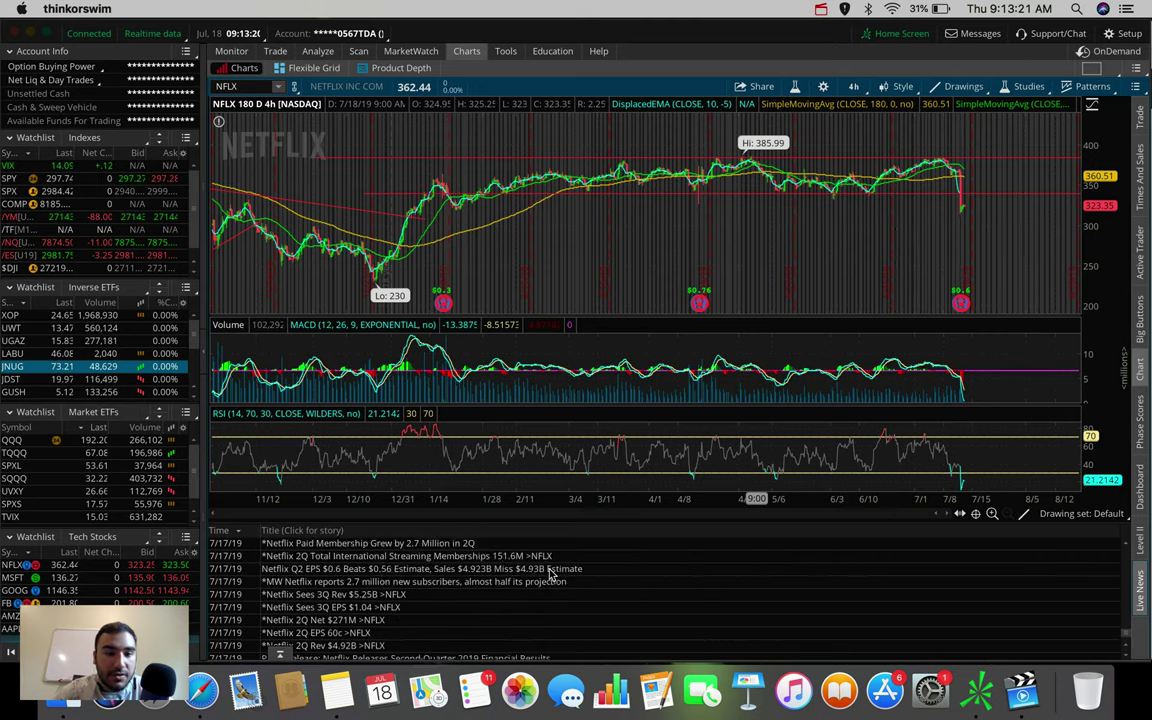
scroll(549, 574, up, 3)
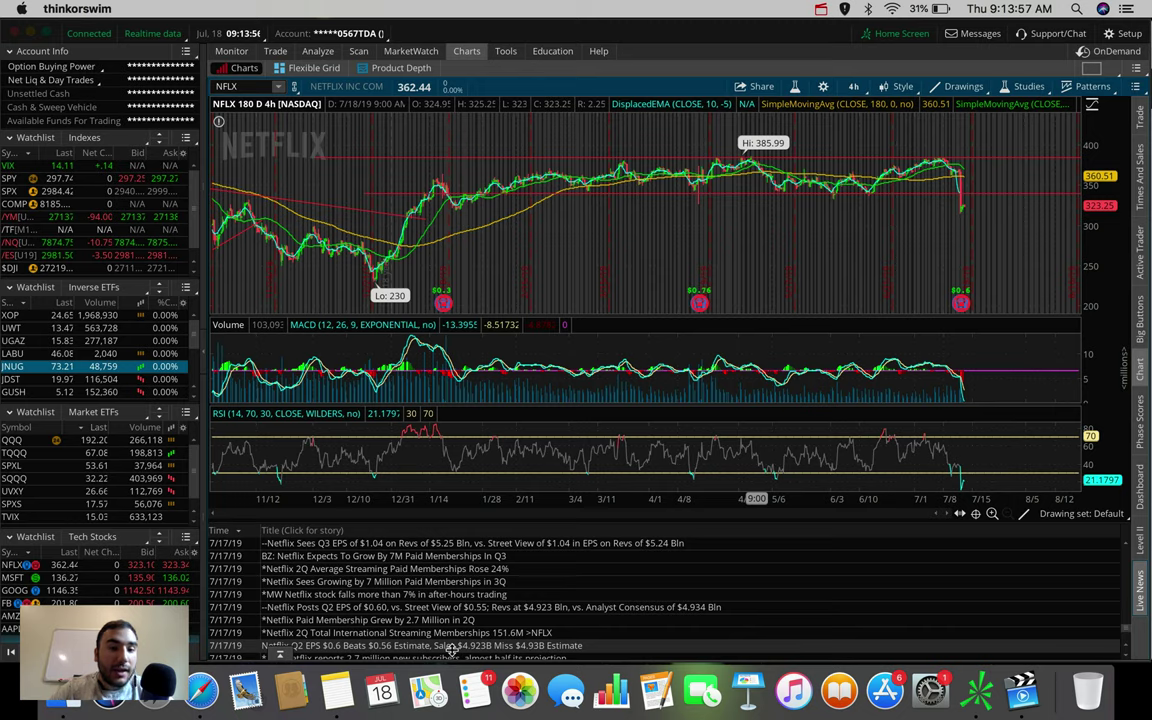
Step: Switch to Safari and examine the headline and summary of the MarketWatch article on Netflix's stock drop
click(202, 690)
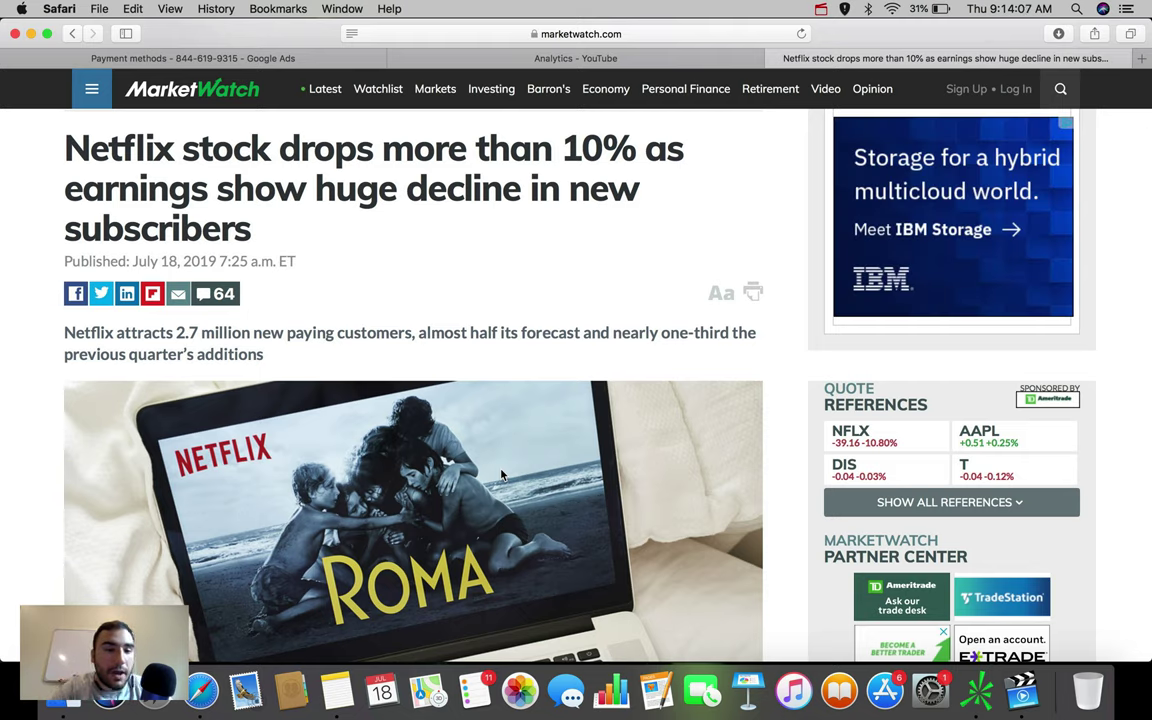
scroll(502, 476, down, 8)
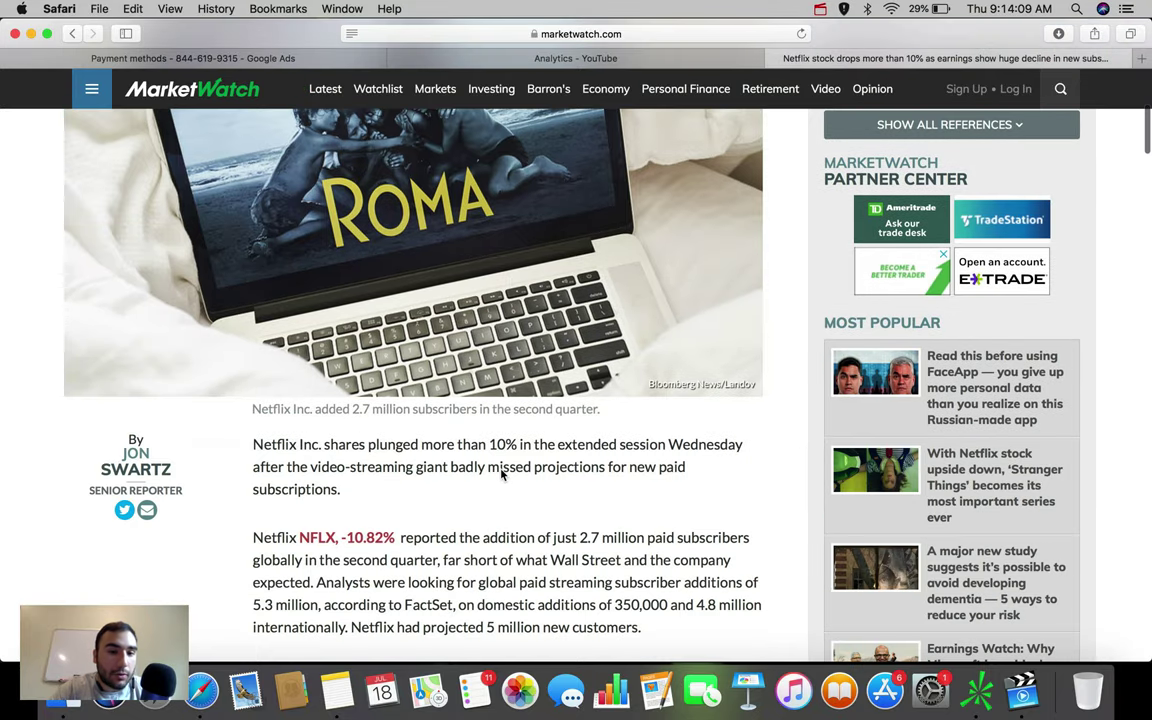
scroll(502, 476, down, 3)
scroll(480, 411, up, 4)
scroll(483, 342, up, 10)
scroll(483, 342, down, 3)
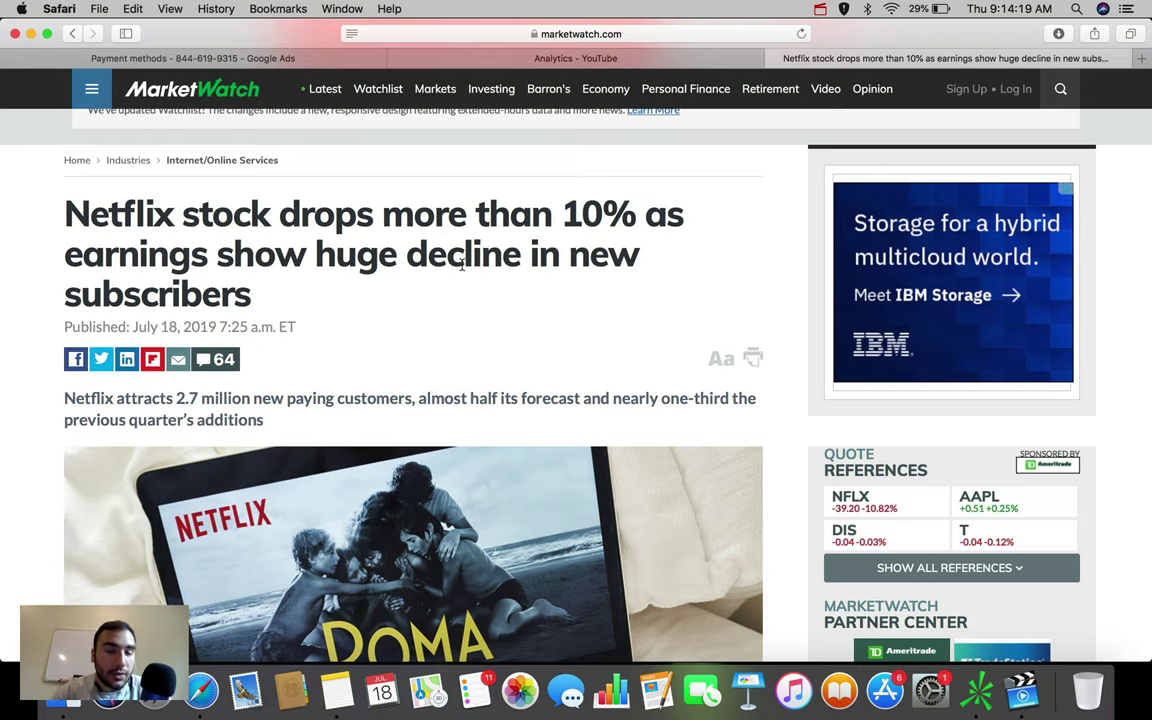
scroll(462, 262, down, 5)
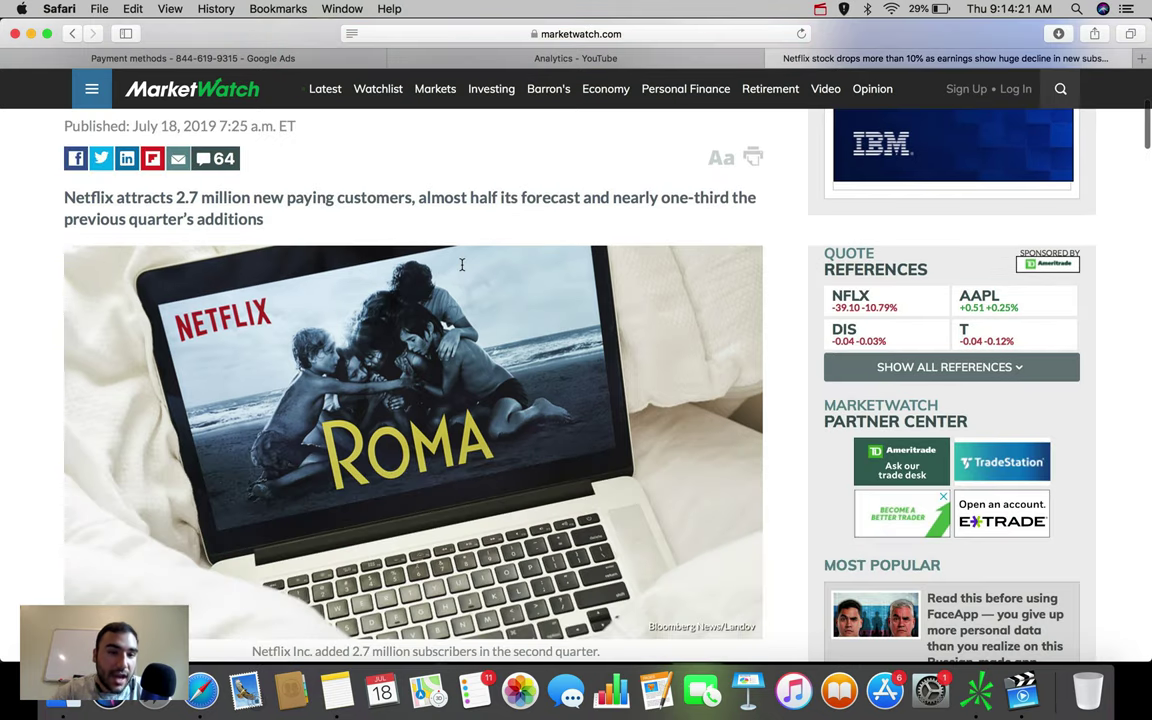
scroll(549, 283, down, 1)
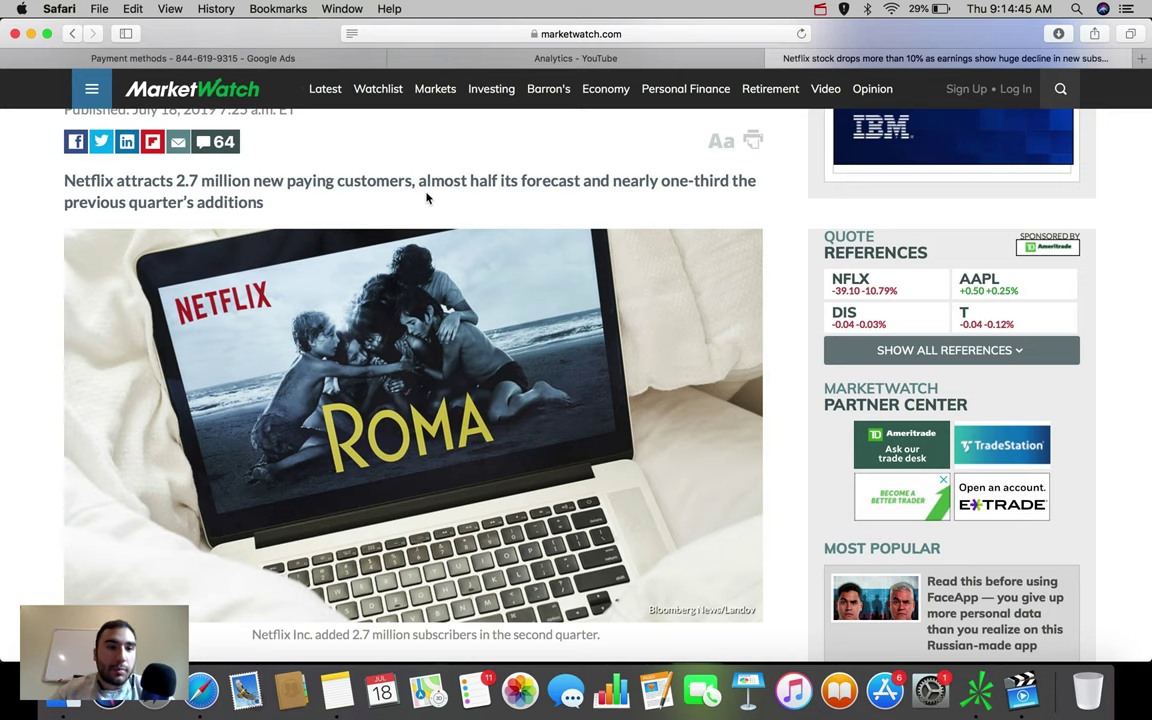
Step: Read the article's opening paragraphs on Netflix's paid subscriber additions versus analyst expectations, down to the price chart
scroll(426, 197, down, 5)
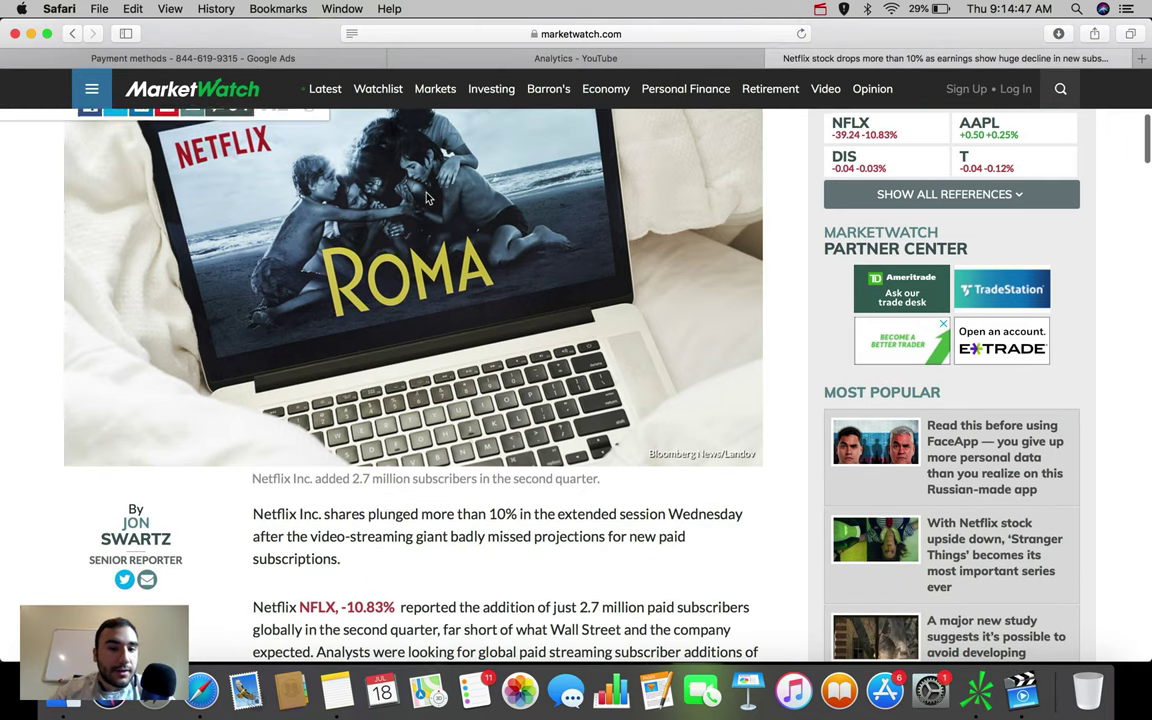
scroll(426, 197, up, 1)
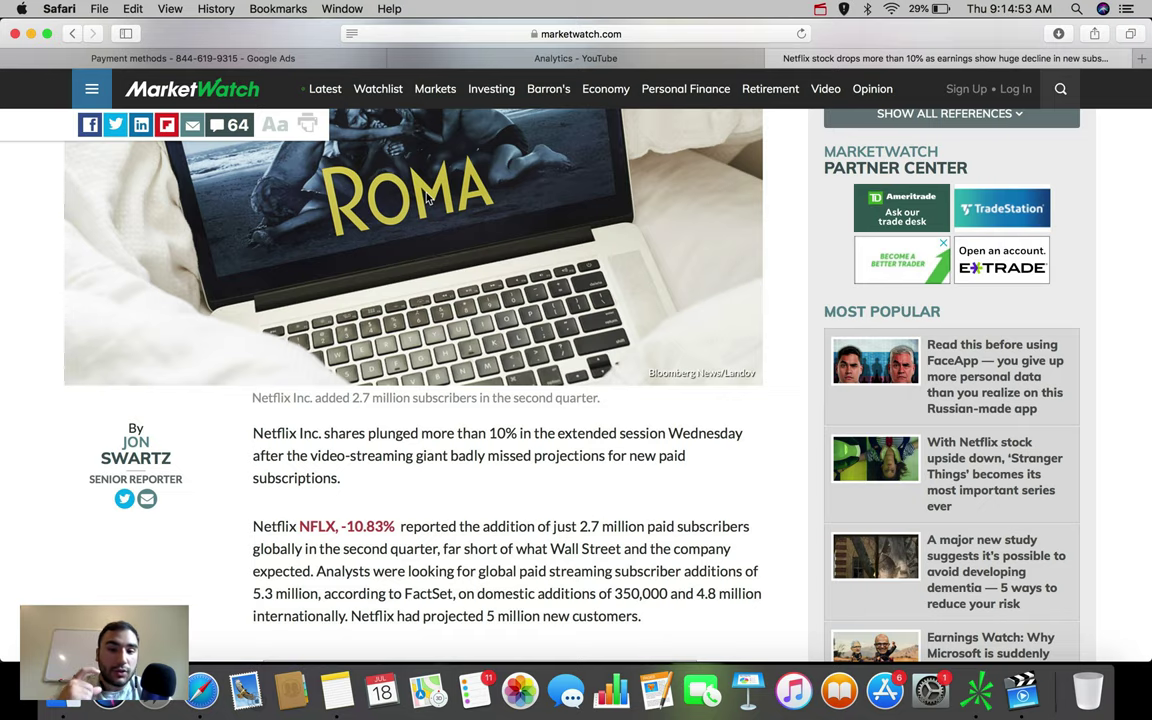
scroll(396, 426, down, 2)
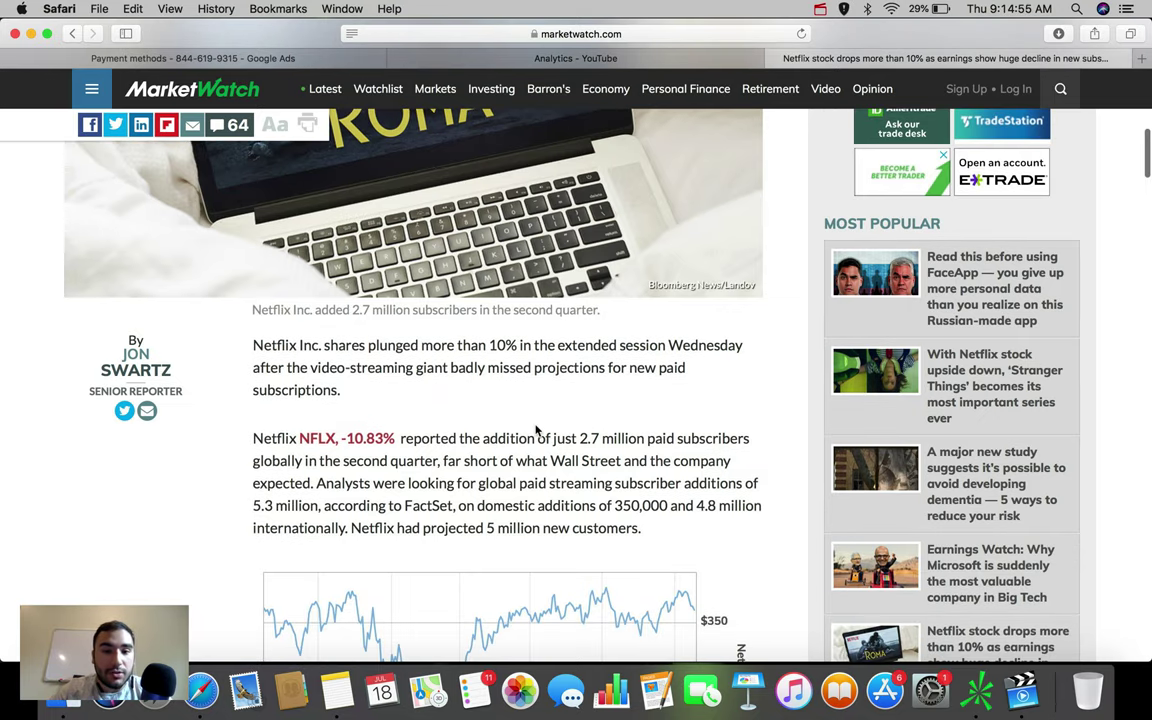
mouse_move(352, 438)
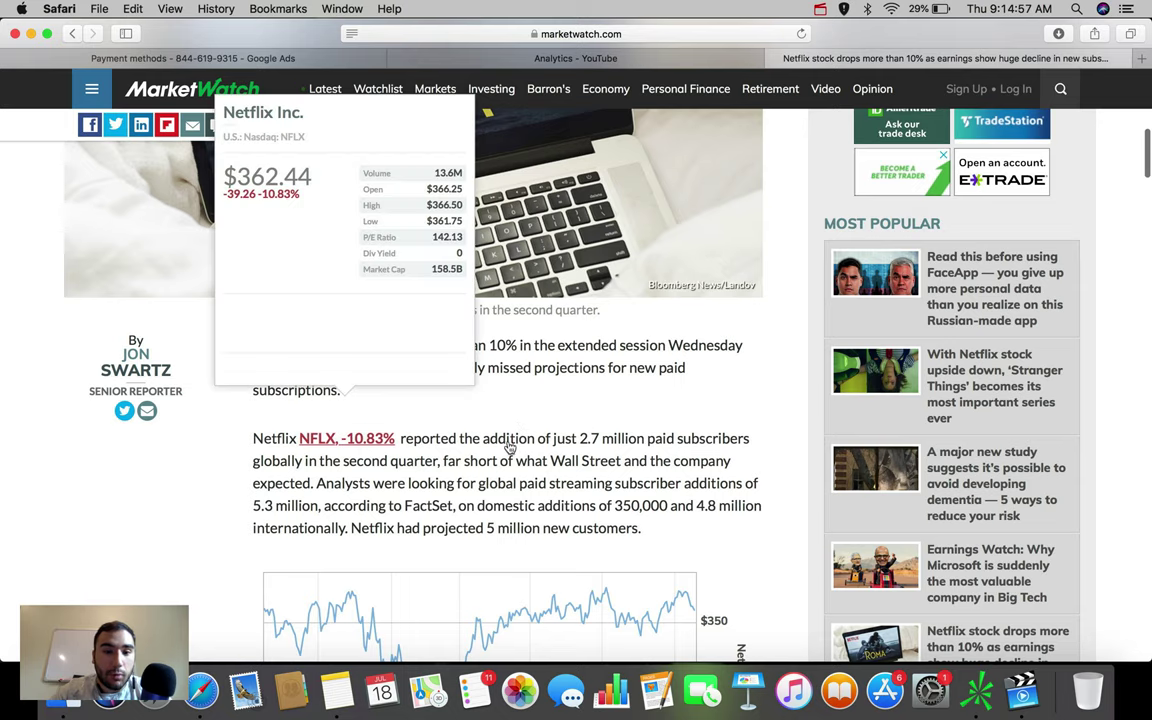
scroll(359, 405, down, 1)
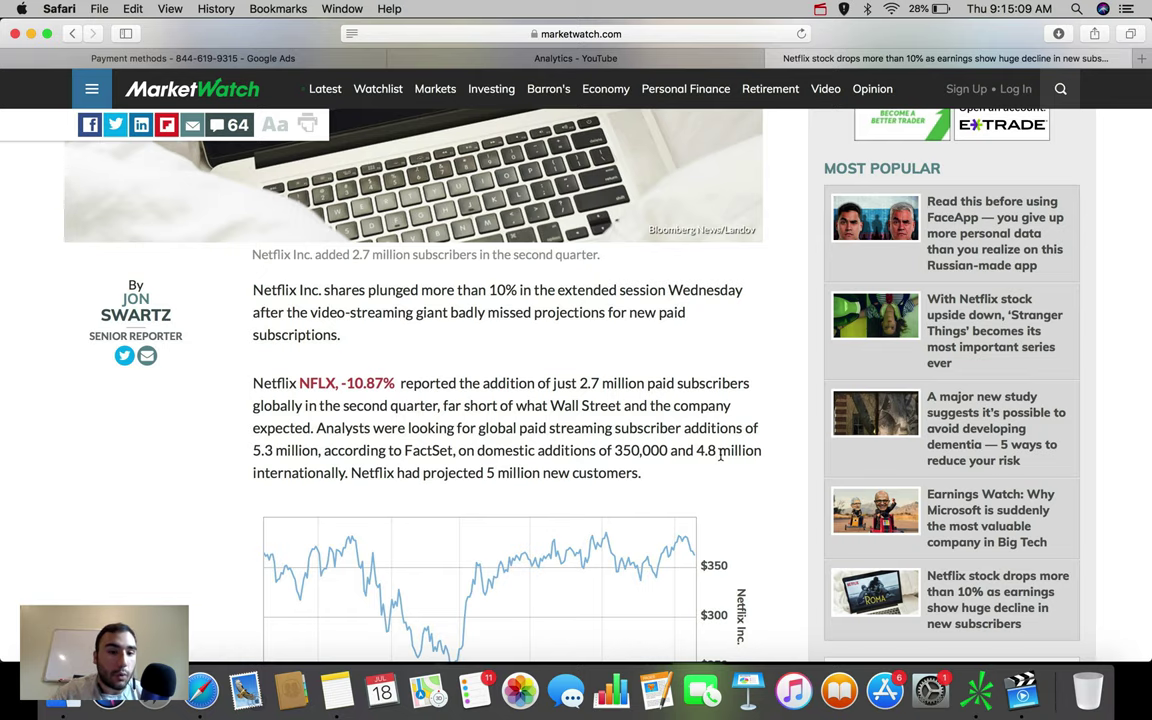
scroll(720, 455, down, 3)
scroll(720, 457, down, 2)
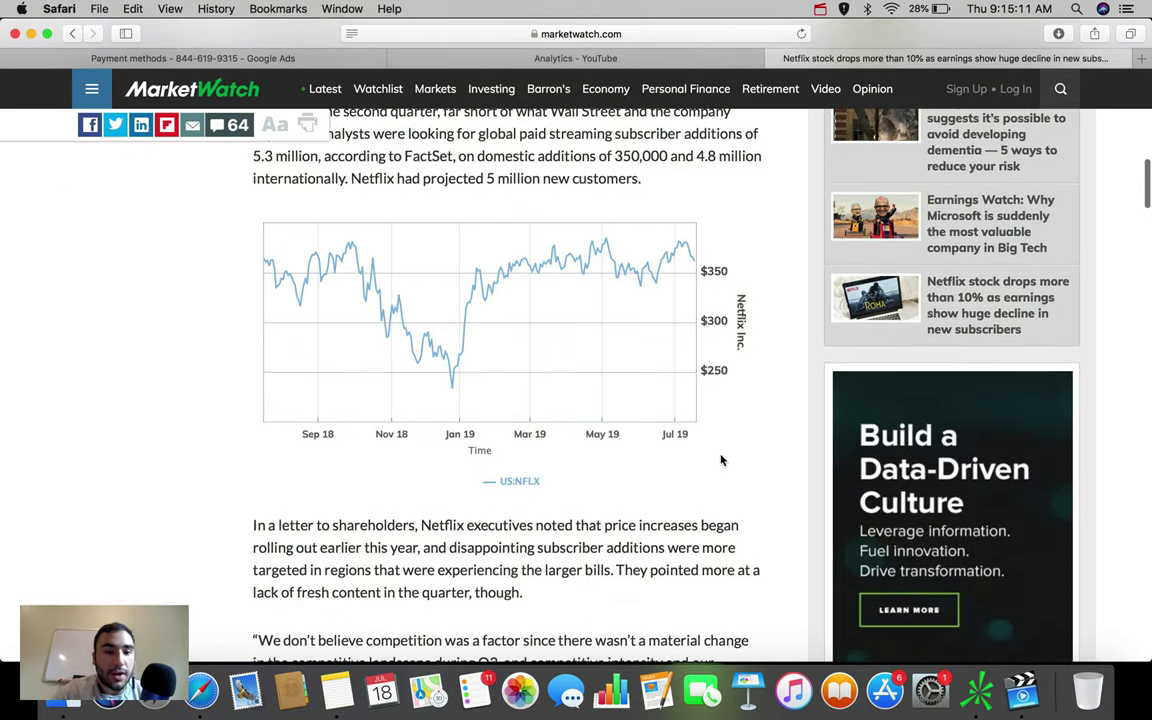
Step: Skim the article from the shareholder letter to the subscription miss paragraphs and return to the NFLX price chart
scroll(721, 459, down, 4)
scroll(721, 459, down, 2)
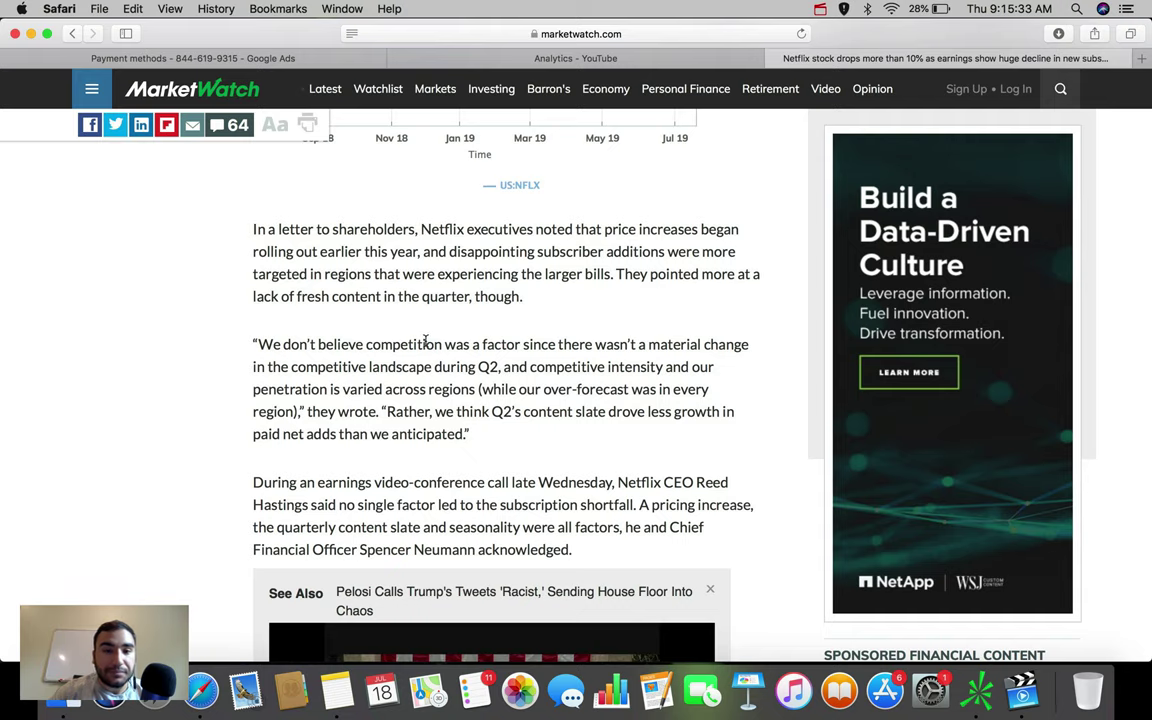
scroll(426, 342, down, 1)
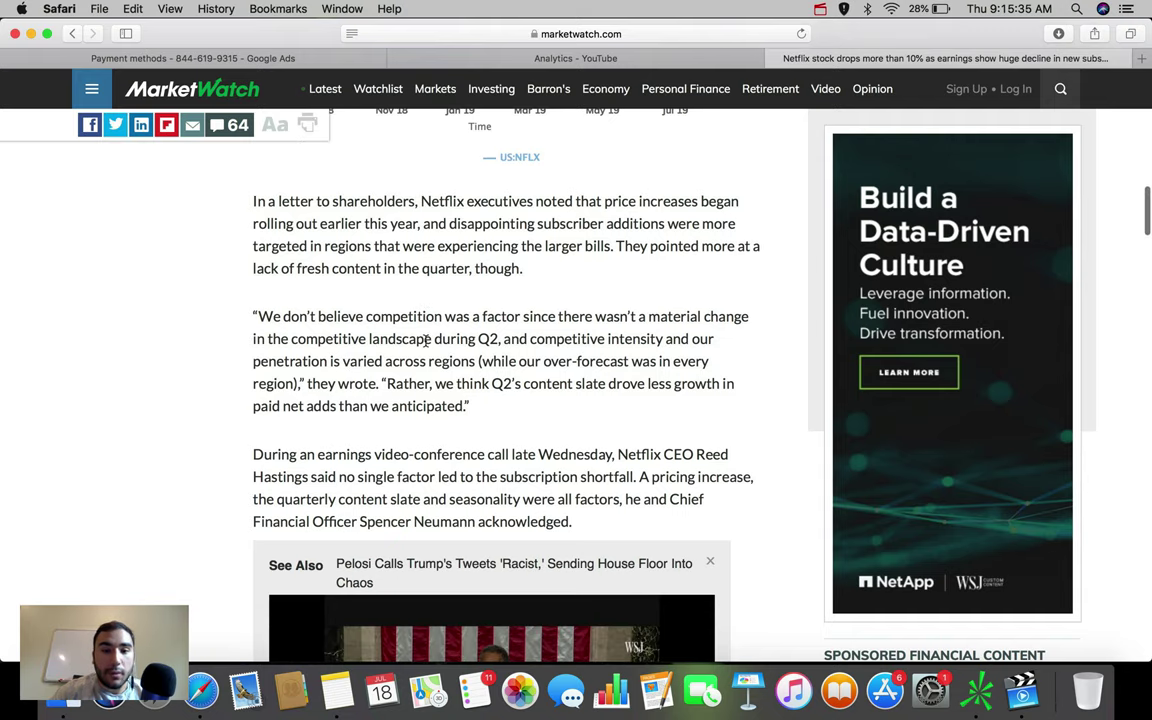
scroll(426, 342, down, 10)
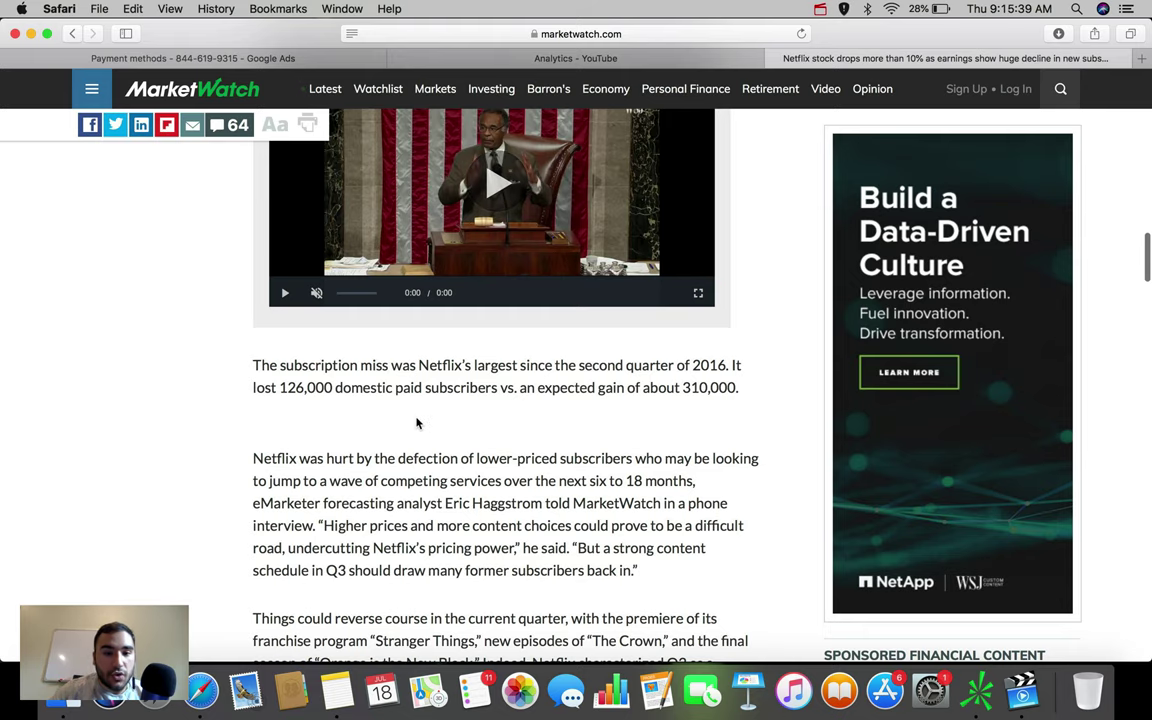
scroll(370, 365, down, 2)
scroll(418, 424, up, 10)
scroll(418, 424, up, 14)
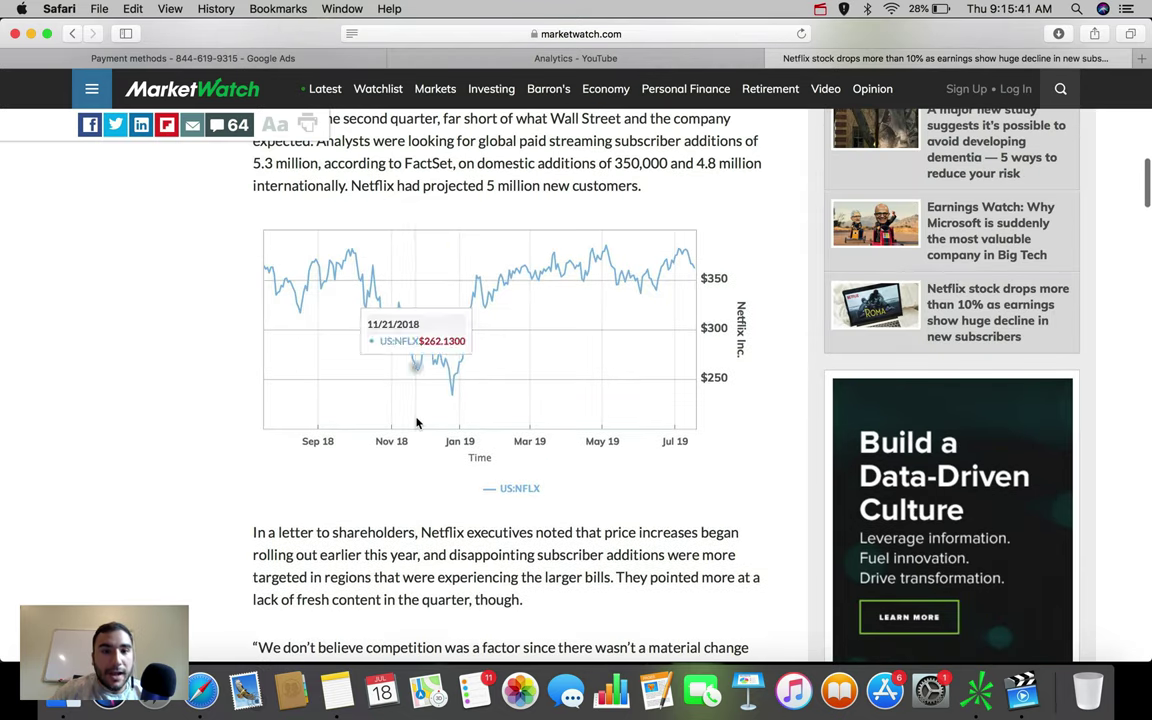
Step: Read the shareholder letter paragraphs on price increases, competition and the Q2 content slate
scroll(418, 424, down, 7)
scroll(418, 424, down, 3)
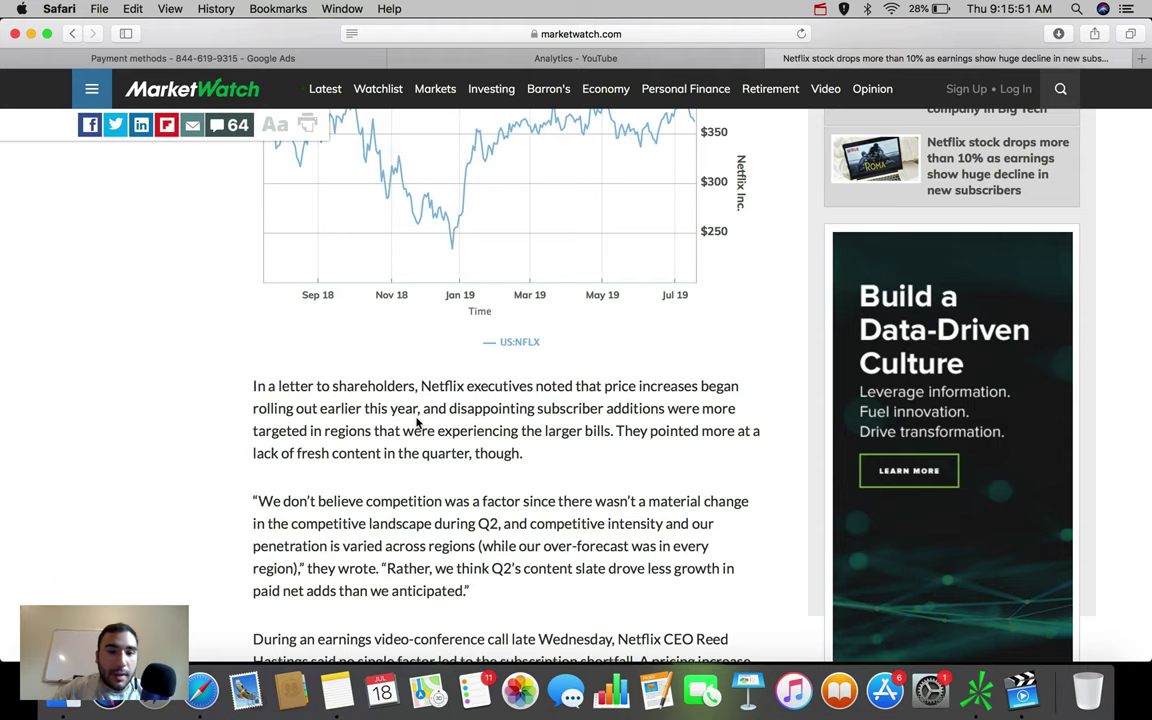
scroll(418, 424, down, 2)
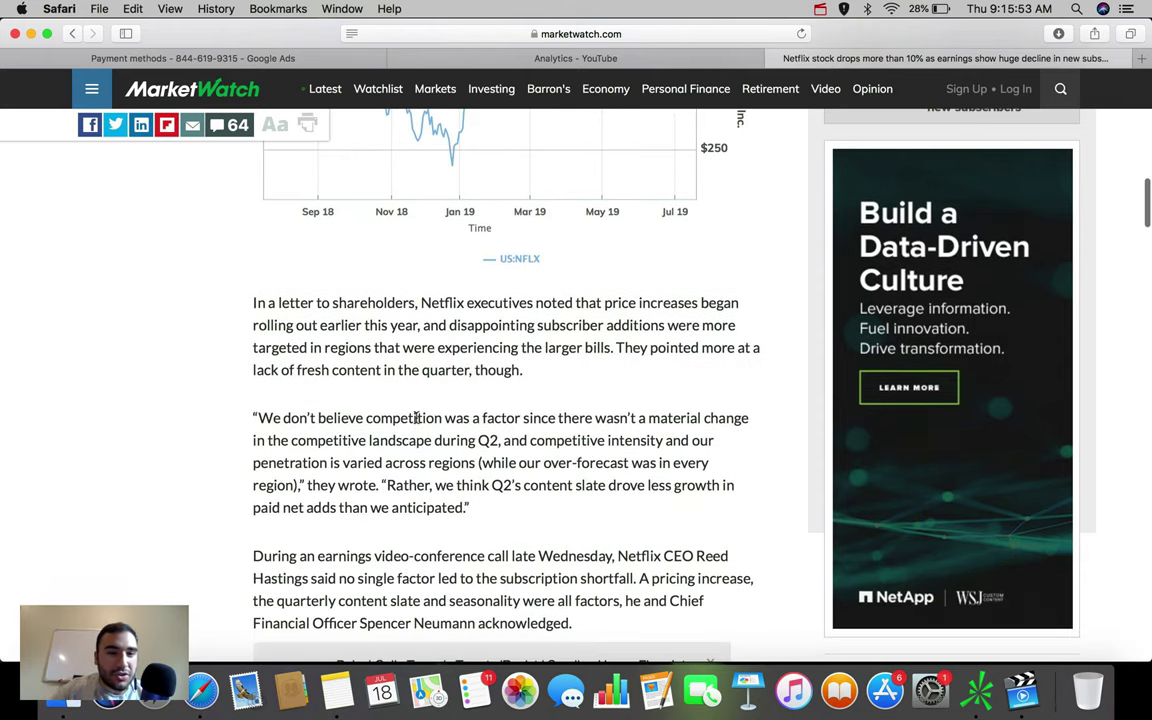
scroll(416, 418, down, 1)
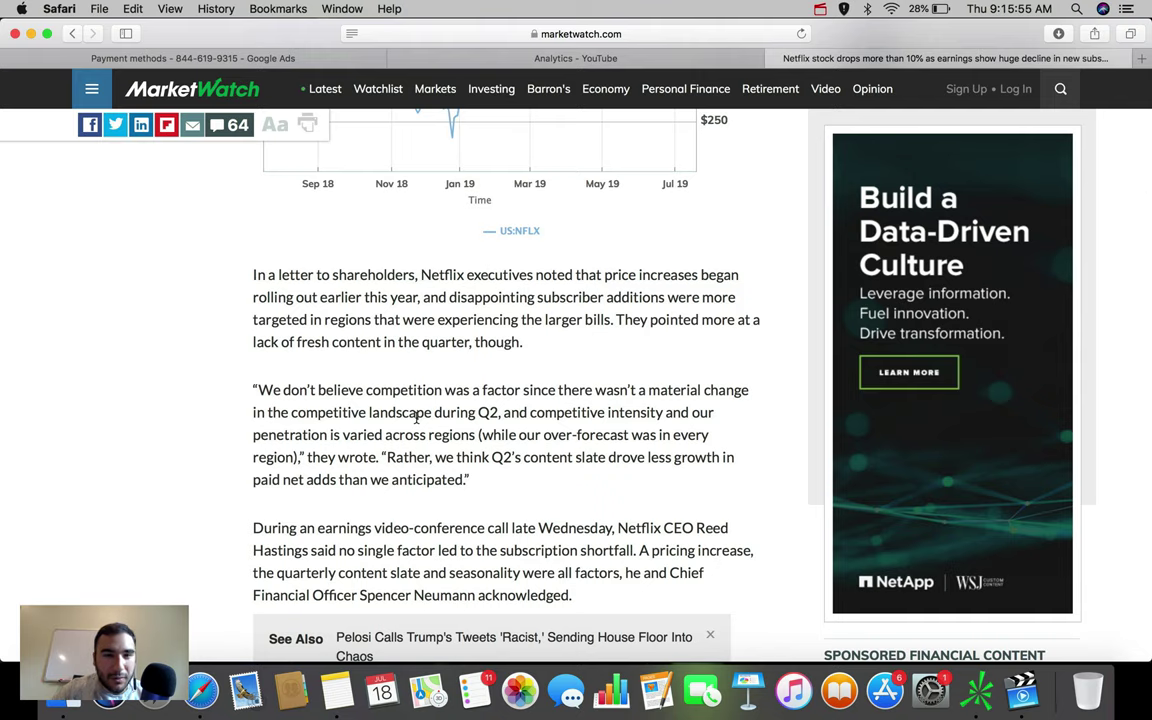
Step: Read the paragraphs on the domestic subscriber loss, lower-priced subscriber defection and third-quarter guidance
scroll(417, 419, down, 6)
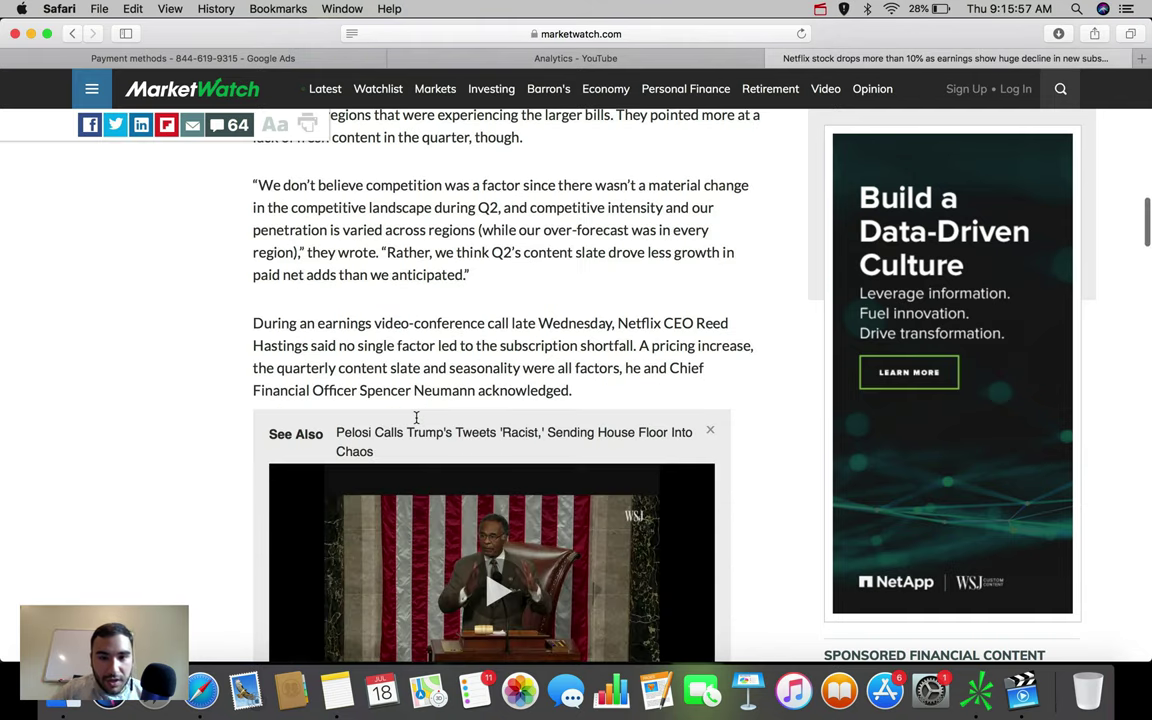
scroll(417, 422, down, 9)
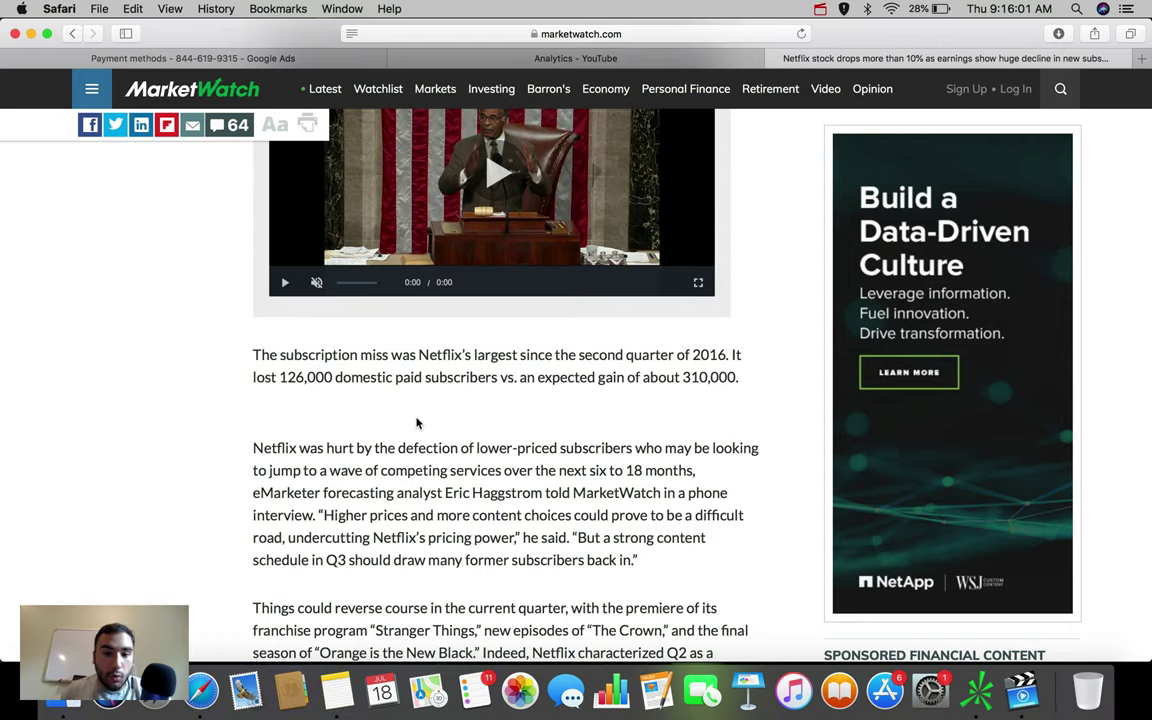
scroll(417, 424, down, 3)
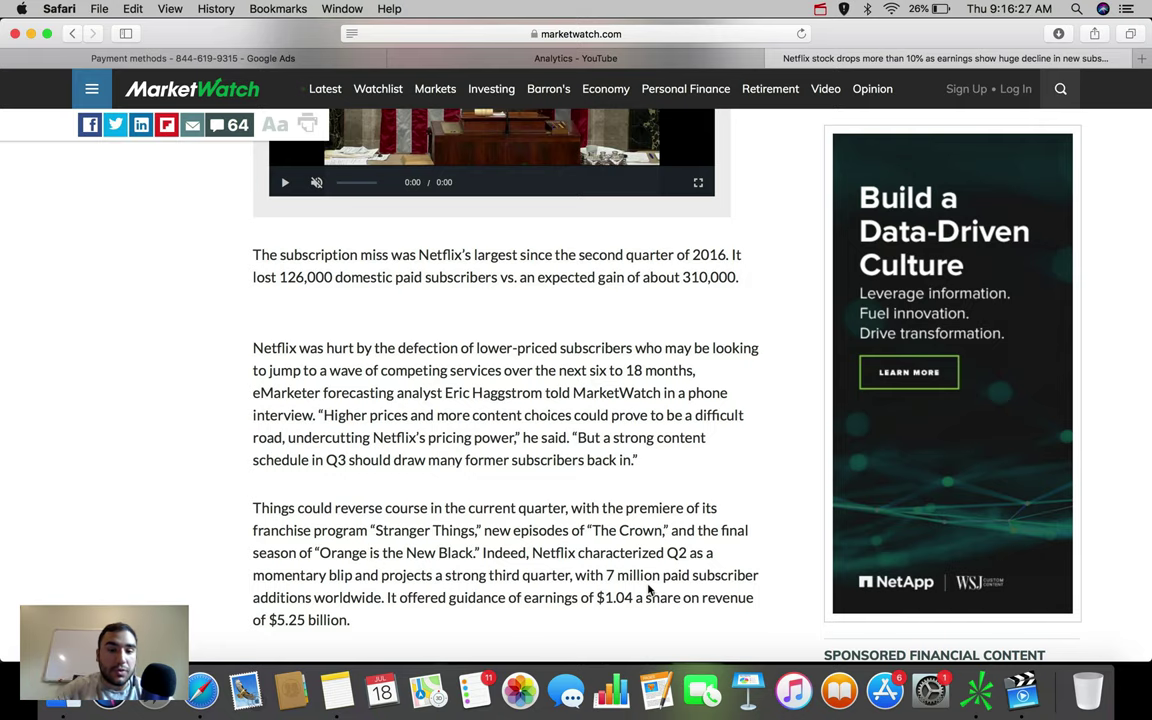
Step: Return to the lead photo and opening paragraph of the Netflix article
scroll(397, 428, up, 10)
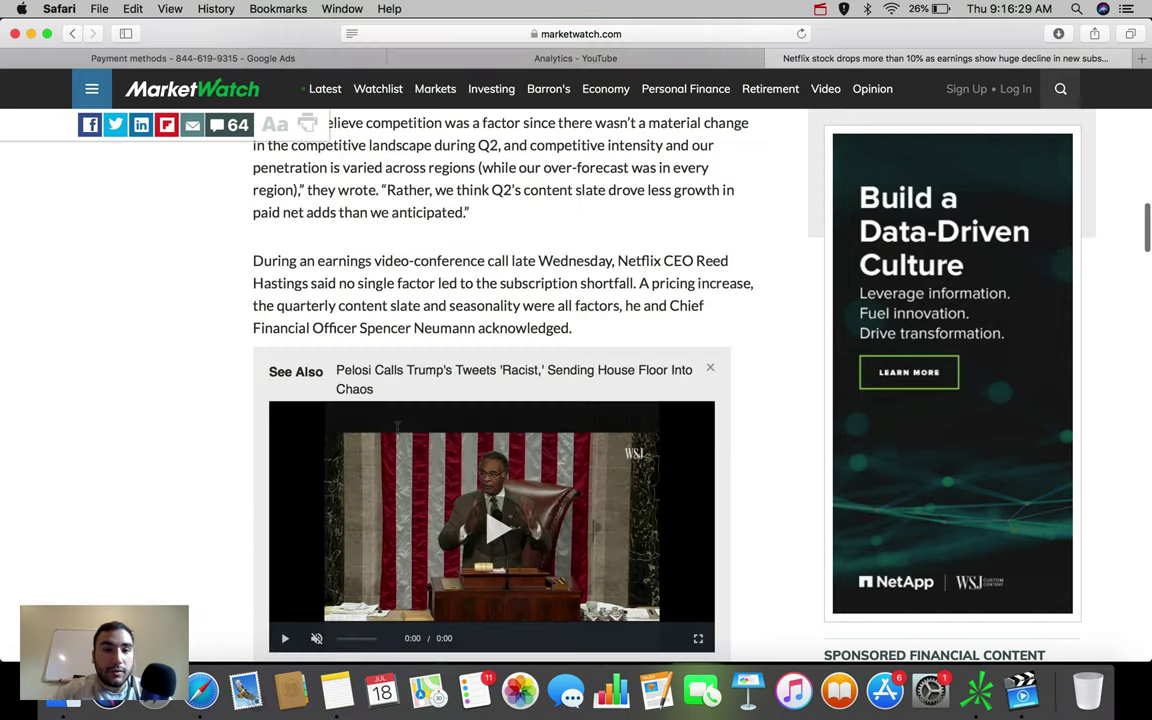
scroll(397, 428, up, 10)
scroll(397, 428, down, 5)
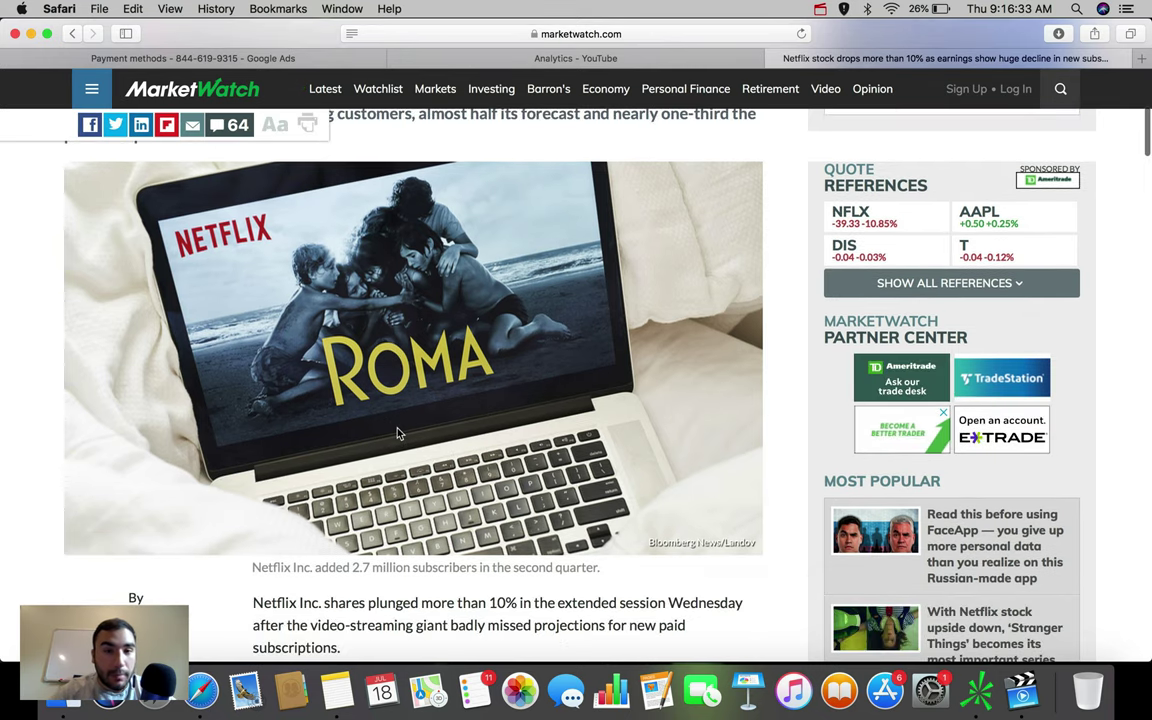
Step: Reread the article's opening paragraphs on missed subscriber additions and switch to thinkorswim
scroll(397, 428, up, 5)
scroll(397, 432, down, 10)
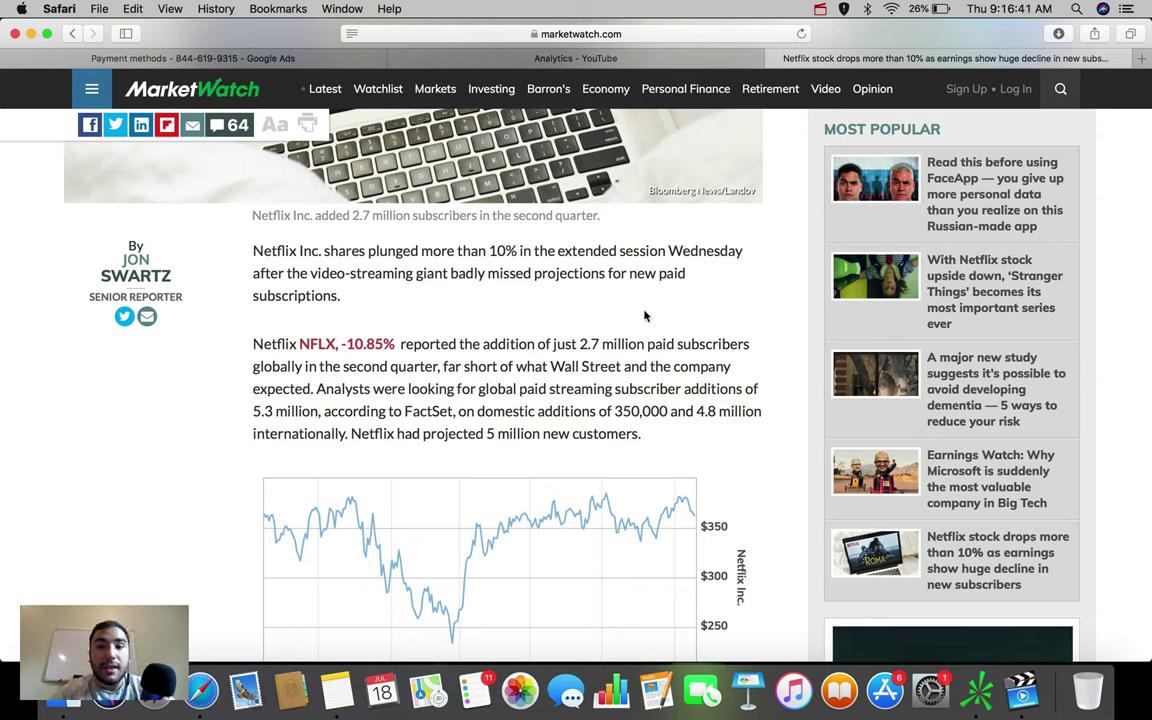
click(978, 690)
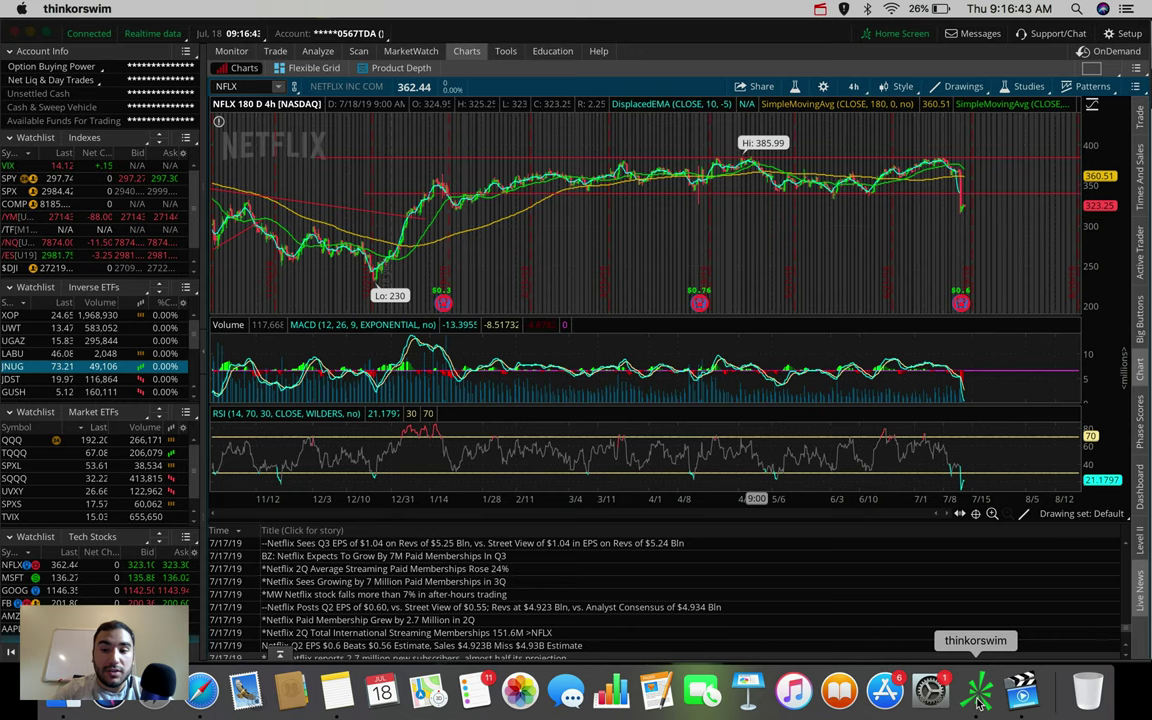
Step: Hide the news list below the NFLX chart and set the chart to the 1-day, 1-minute time frame
click(1026, 522)
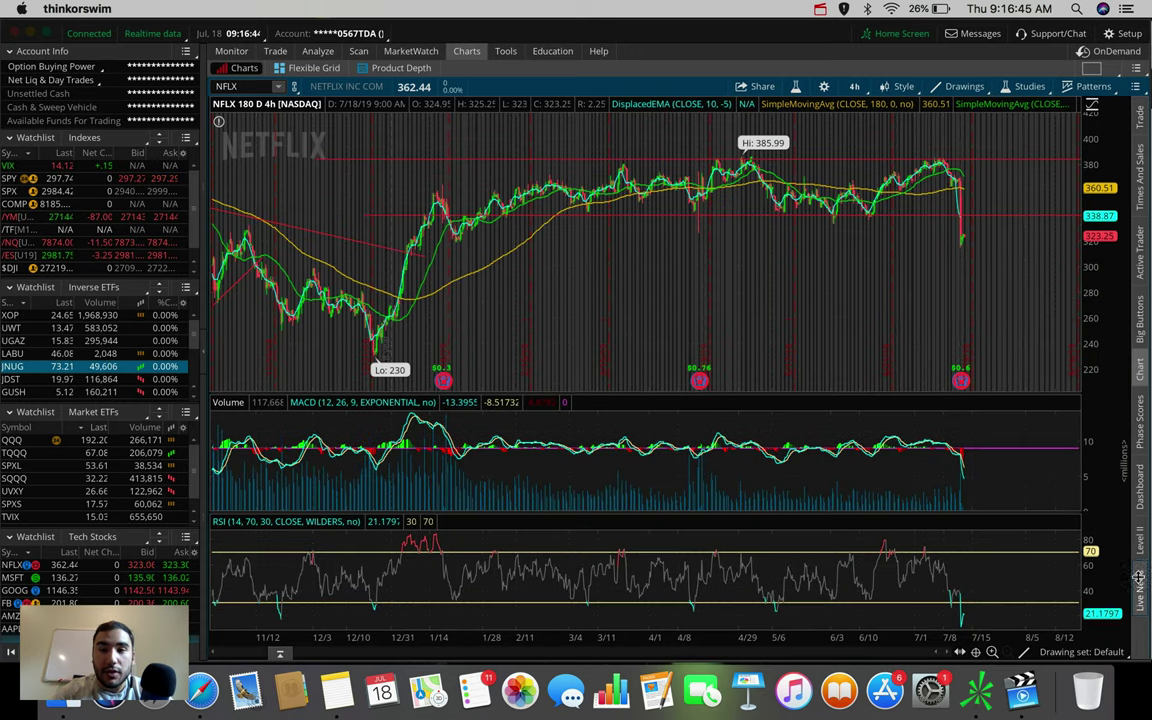
click(853, 86)
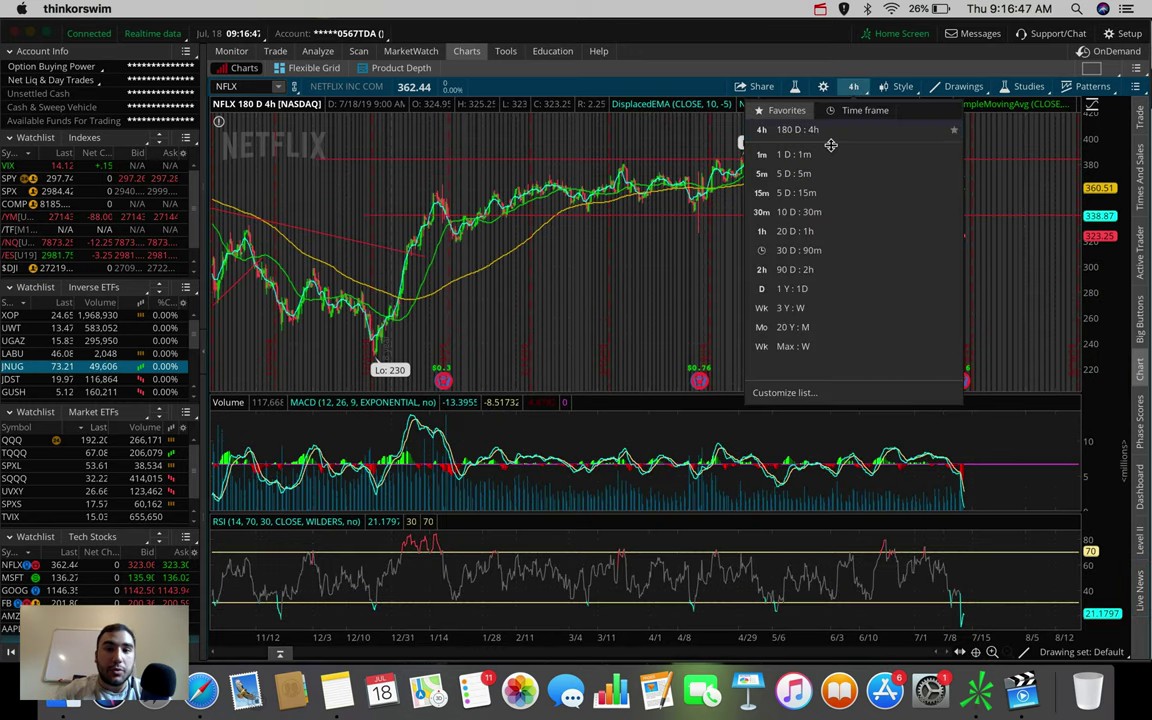
click(832, 152)
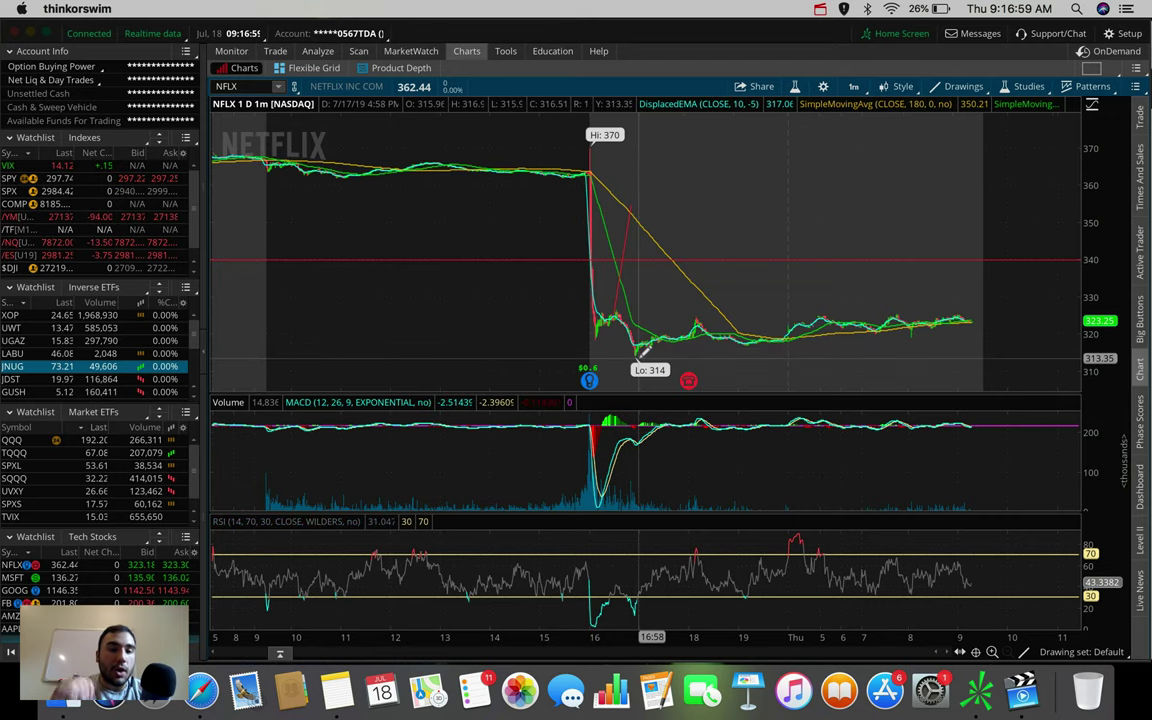
Step: Trace temporary trendlines upward from the after-hours low and from the latest premarket price on the one-minute chart
mouse_move(645, 345)
mouse_down()
mouse_move(612, 170)
mouse_move(622, 165)
mouse_up()
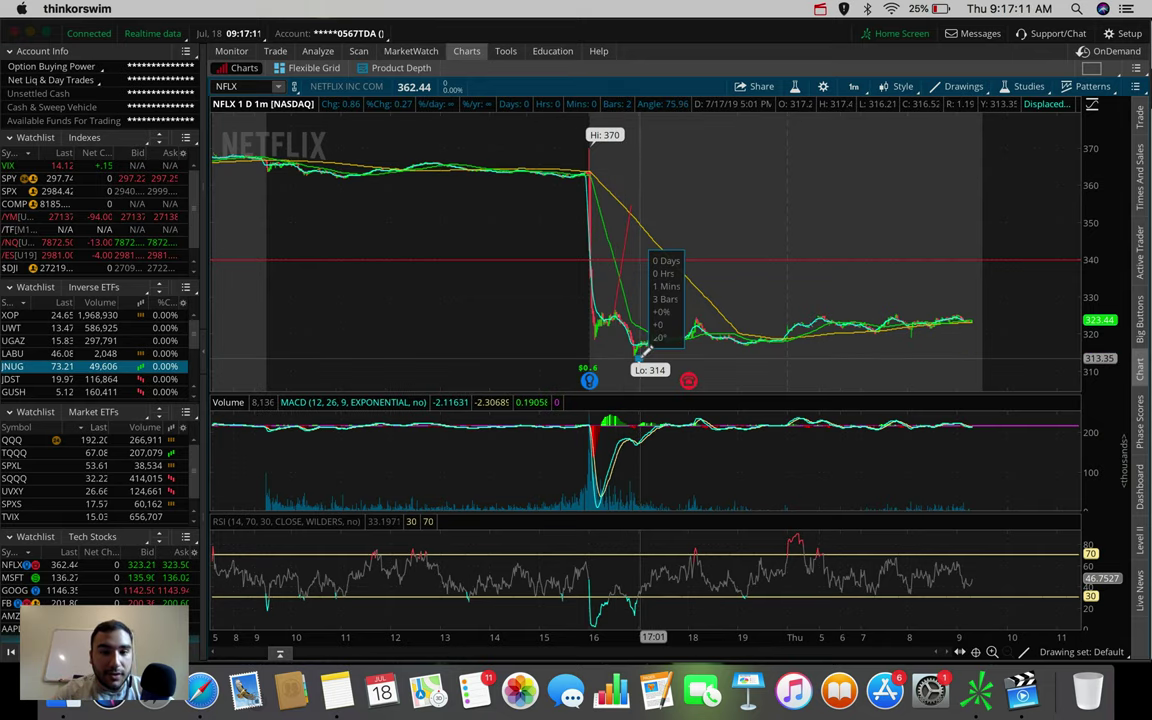
click(643, 347)
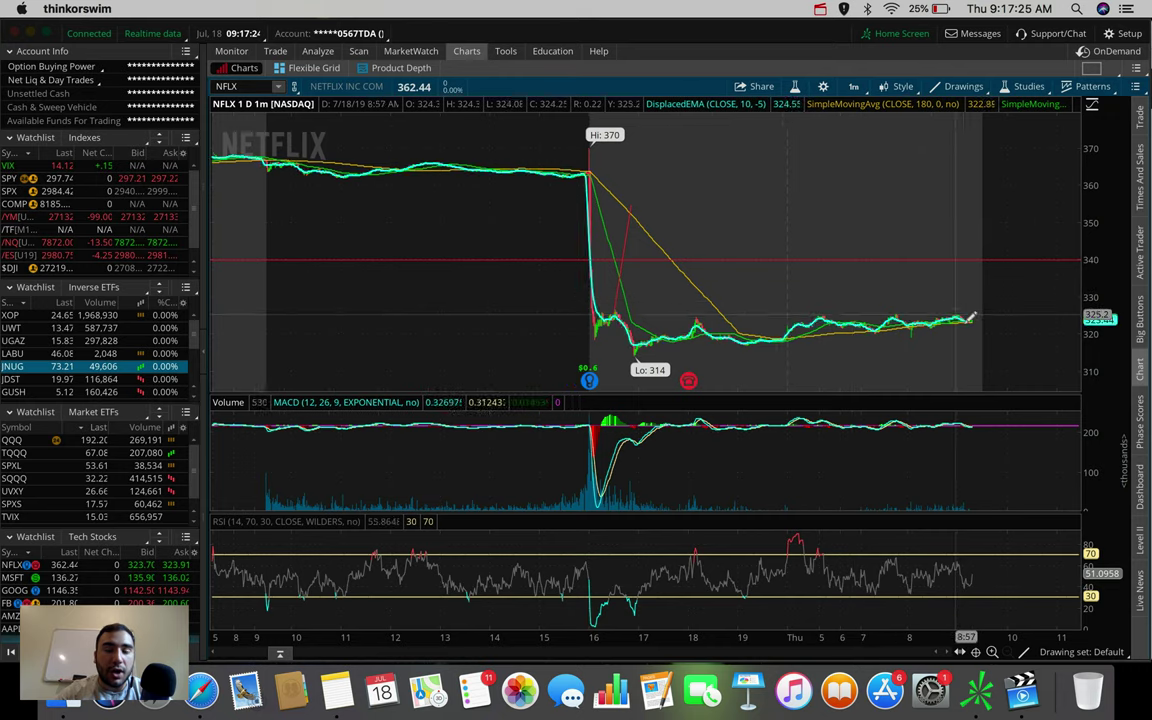
drag(978, 315, 986, 218)
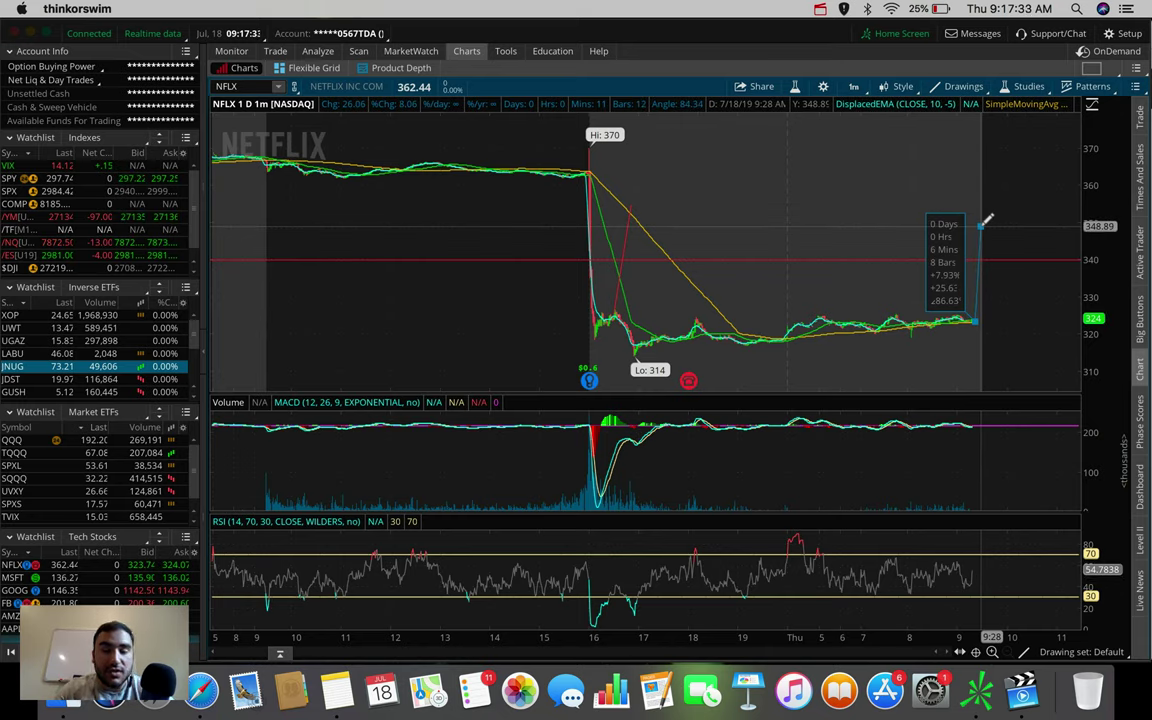
drag(980, 278, 987, 327)
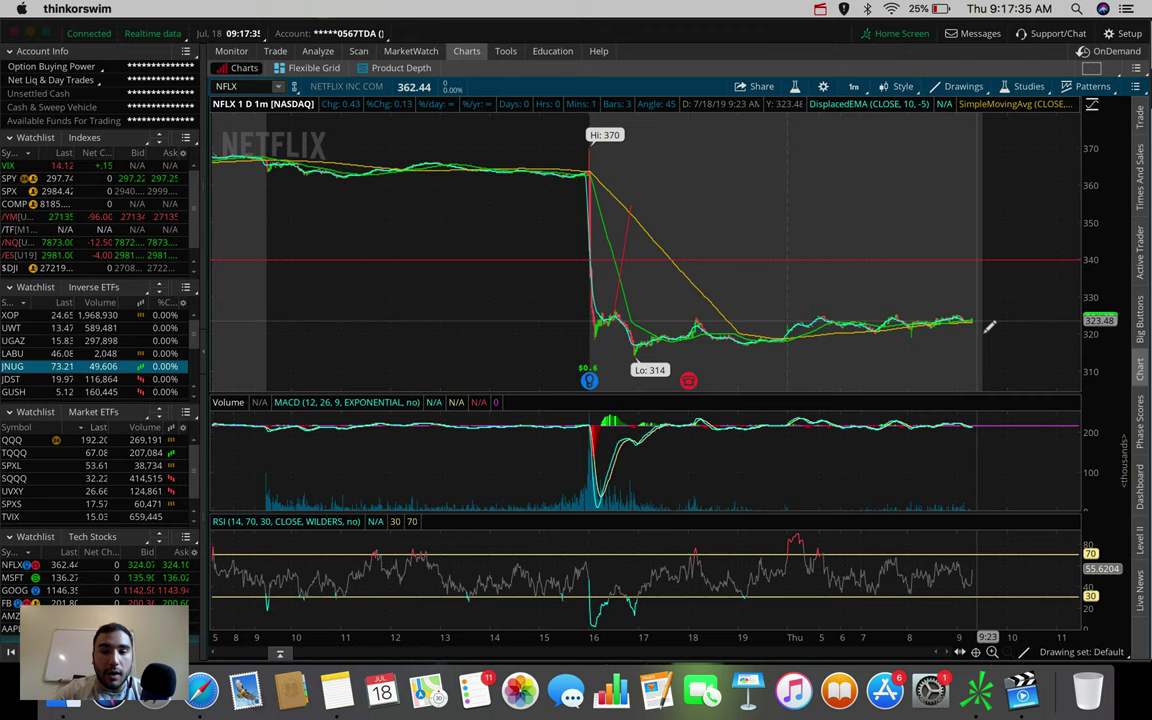
click(1141, 372)
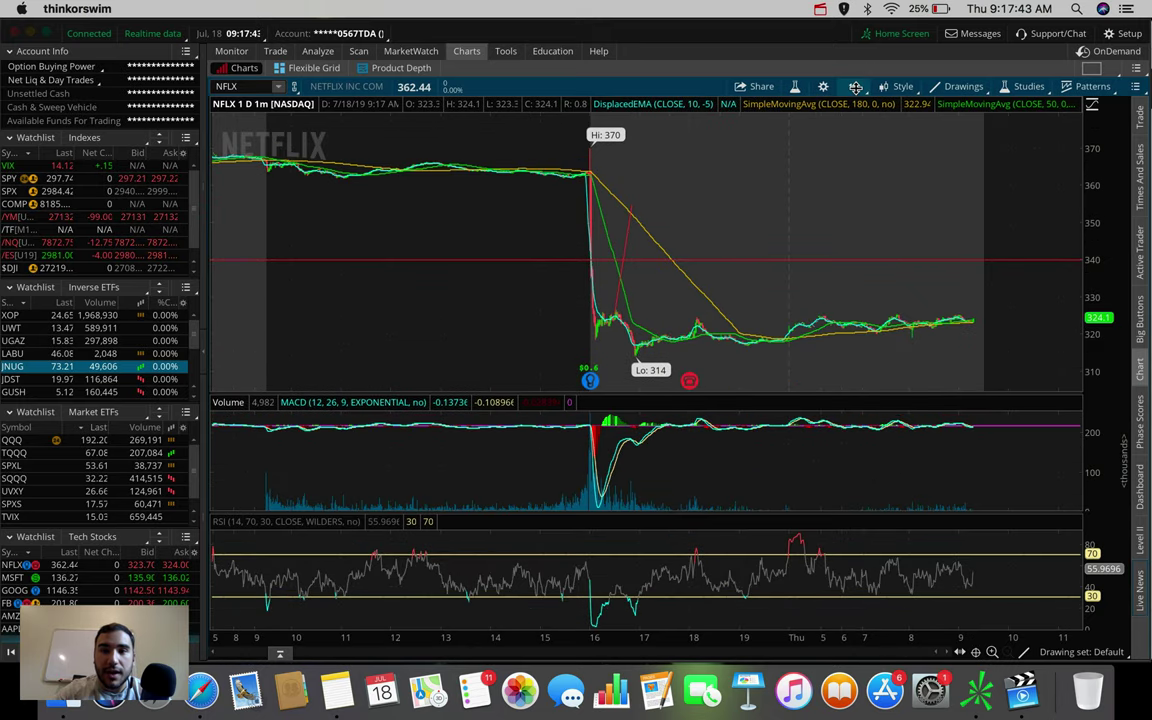
Step: Place a price level at about $317.98 on the NFLX 180-day, 4-hour chart
click(853, 86)
click(824, 270)
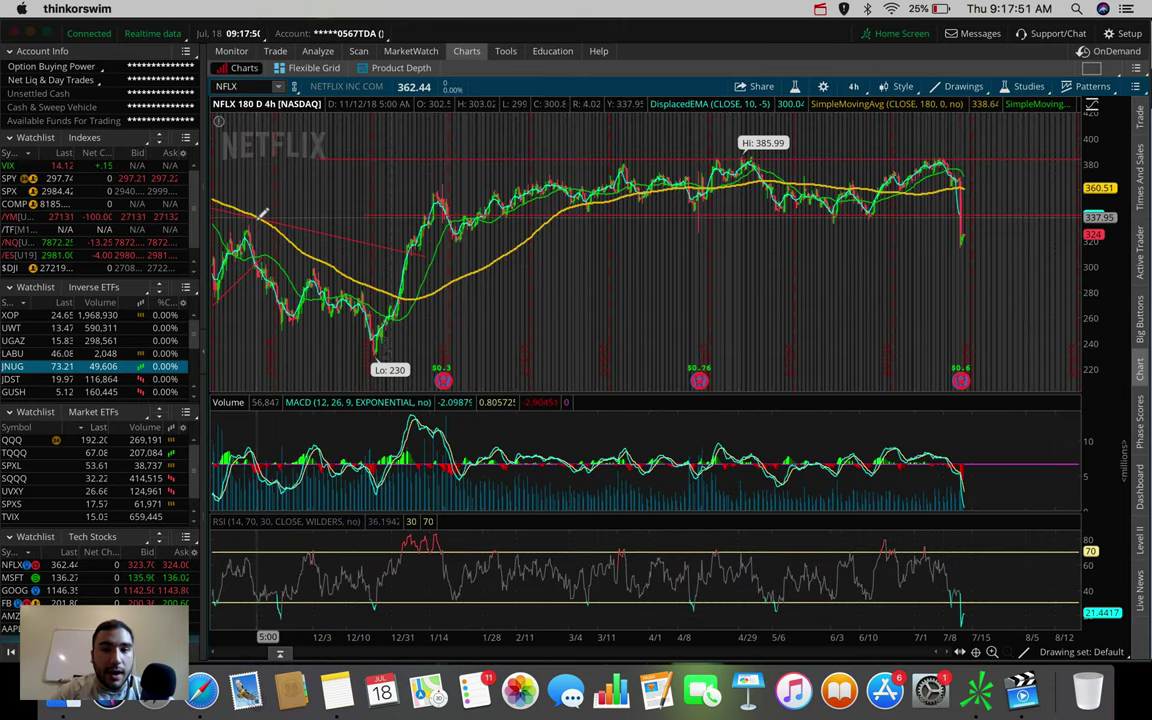
click(960, 86)
mouse_move(944, 192)
click(978, 199)
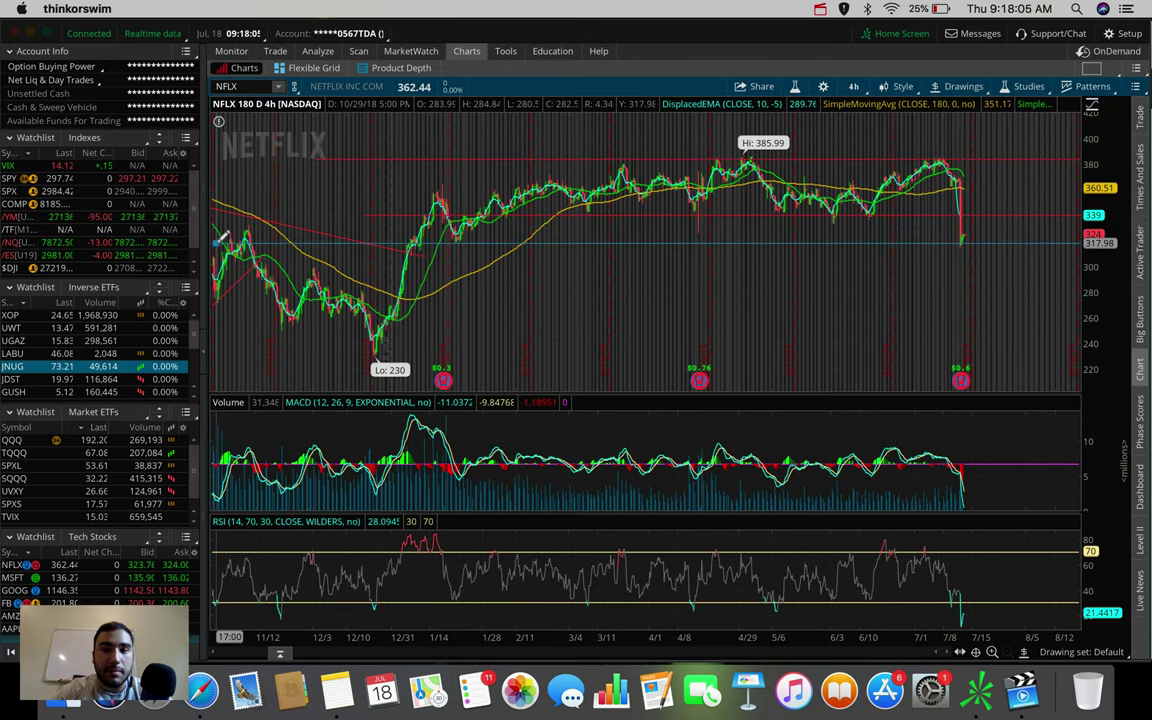
Step: Examine the new price level against the early November candles on the 1-year daily NFLX chart
click(853, 86)
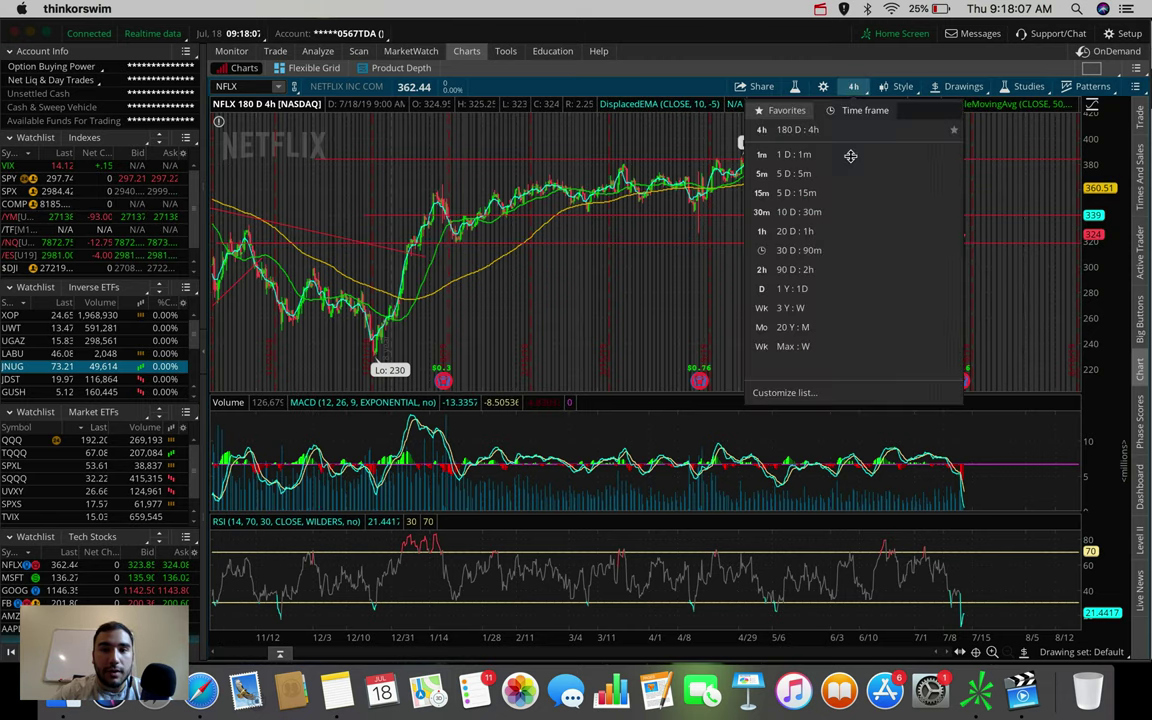
click(812, 288)
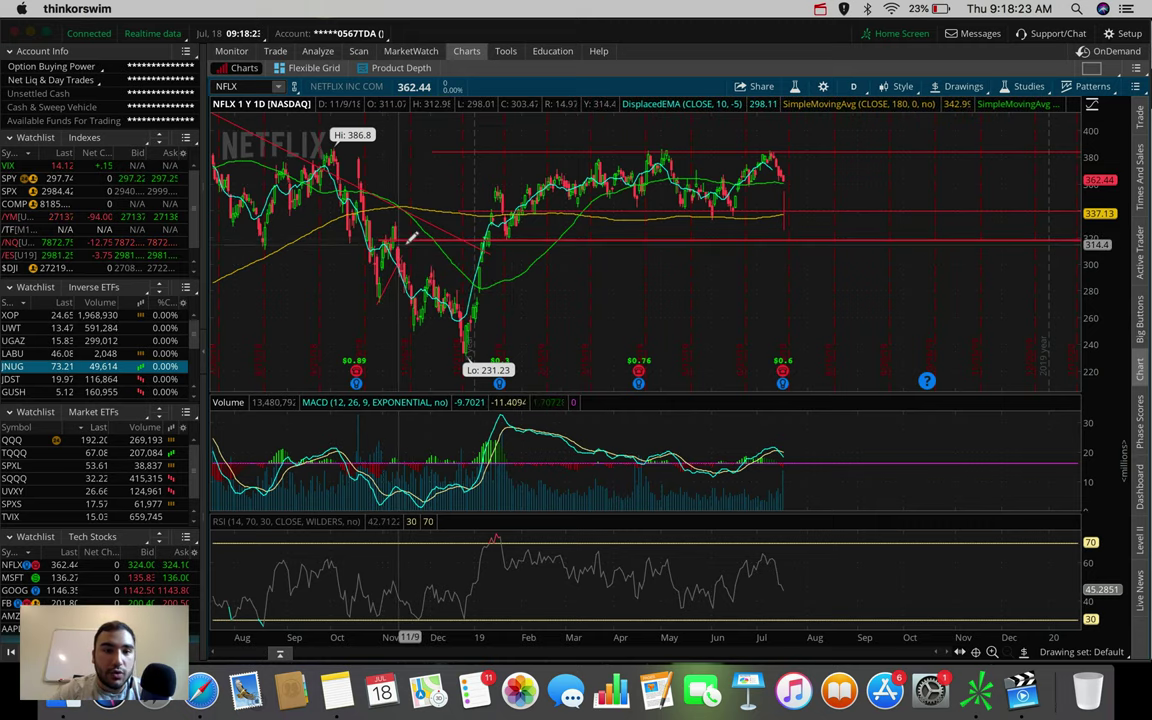
mouse_move(407, 236)
mouse_down()
mouse_move(398, 218)
mouse_move(387, 237)
mouse_up()
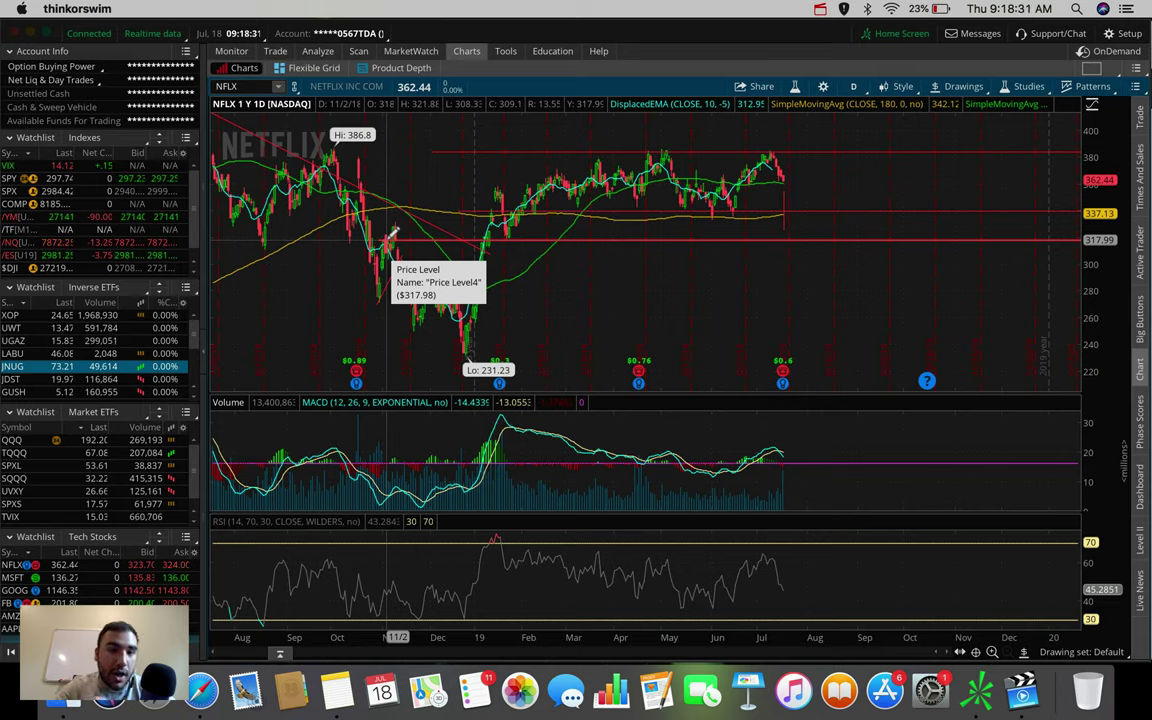
drag(393, 231, 400, 228)
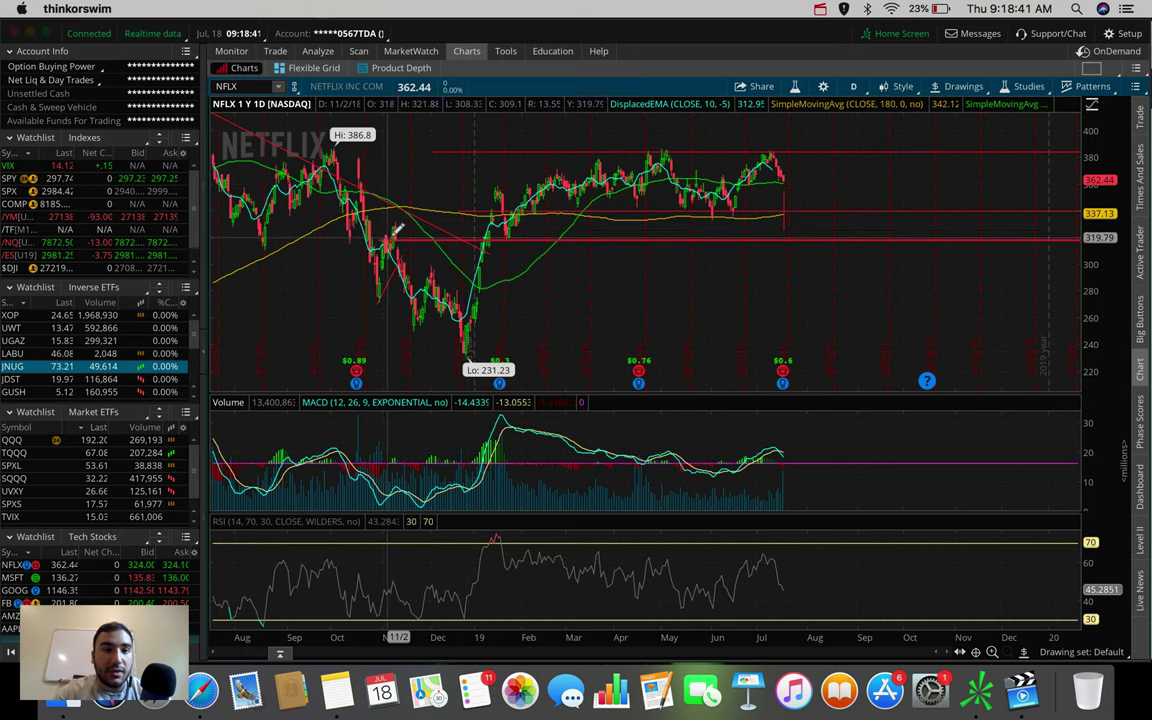
drag(398, 229, 402, 228)
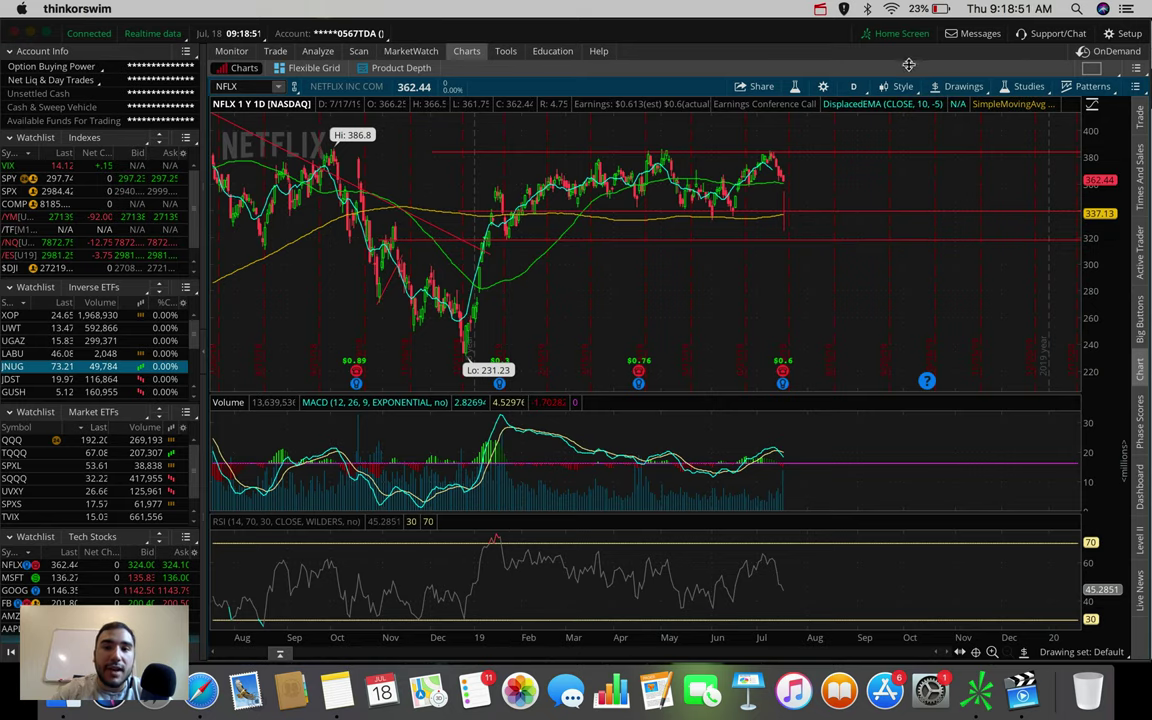
Step: Examine the post-earnings drop against the price levels and moving averages on the 180-day, 4-hour NFLX chart
click(856, 86)
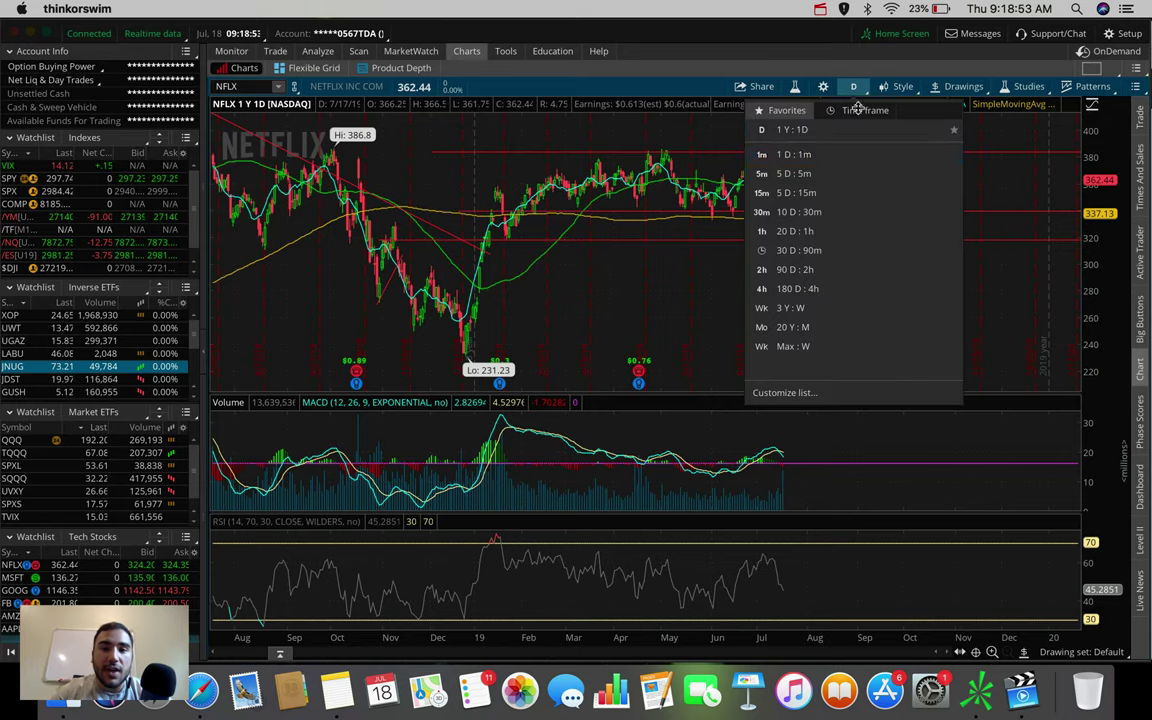
click(829, 288)
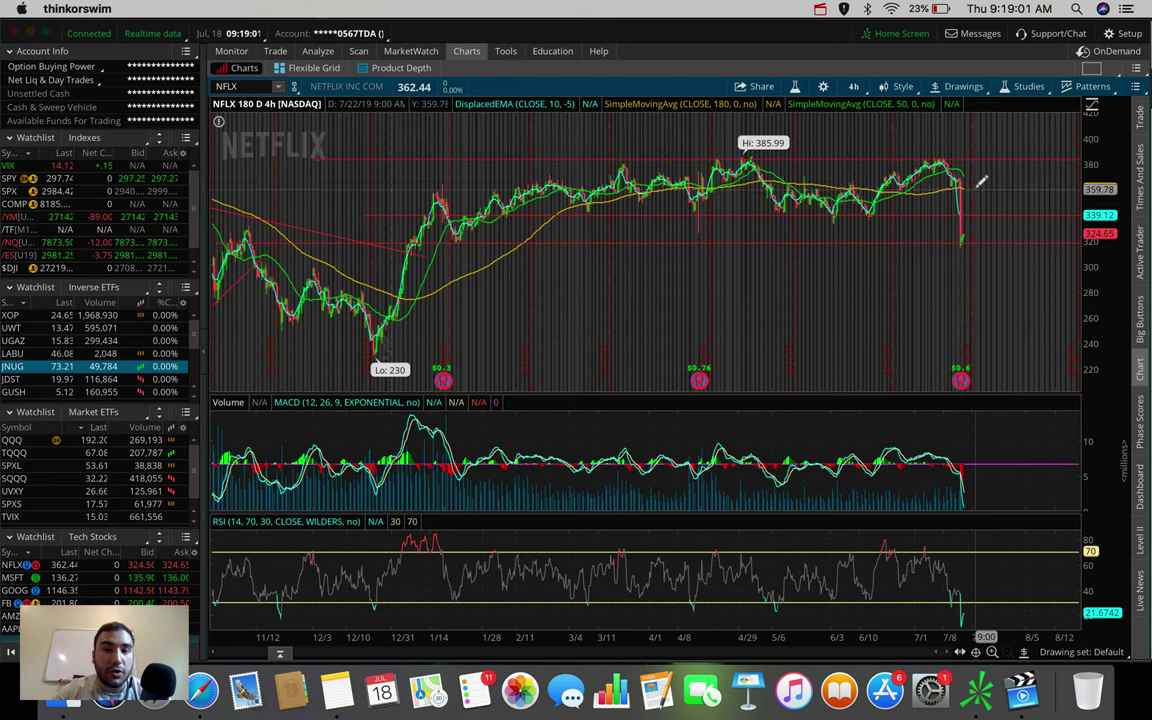
click(963, 214)
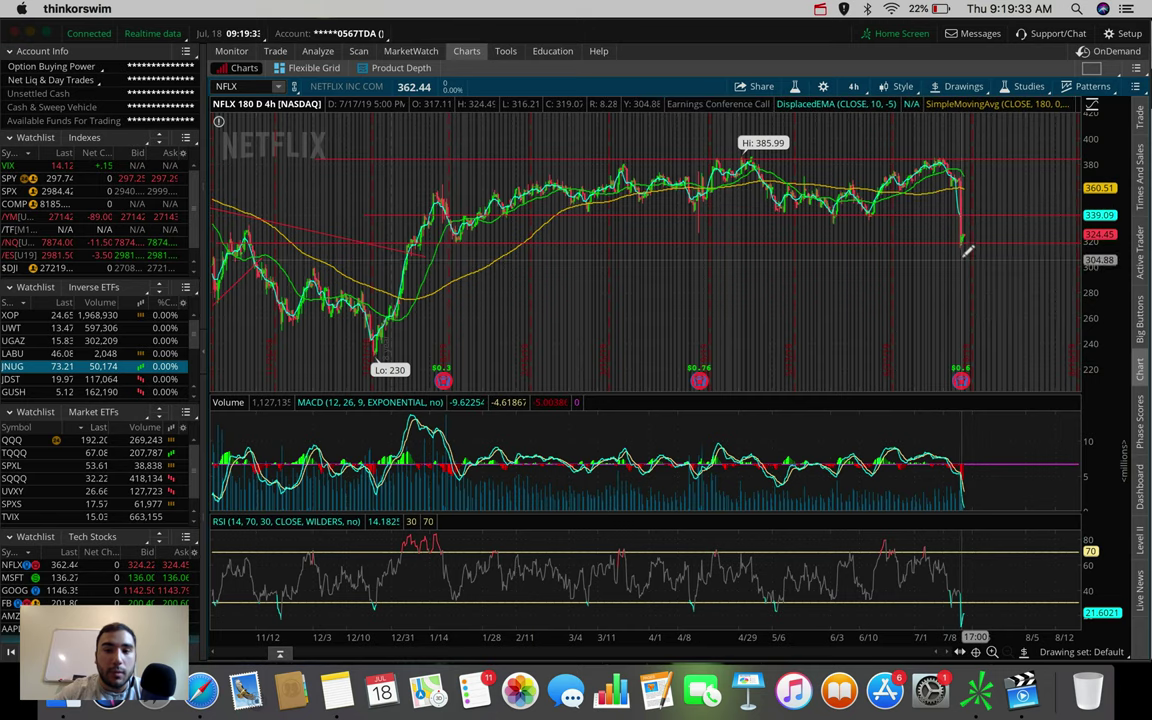
click(963, 241)
drag(968, 236, 983, 215)
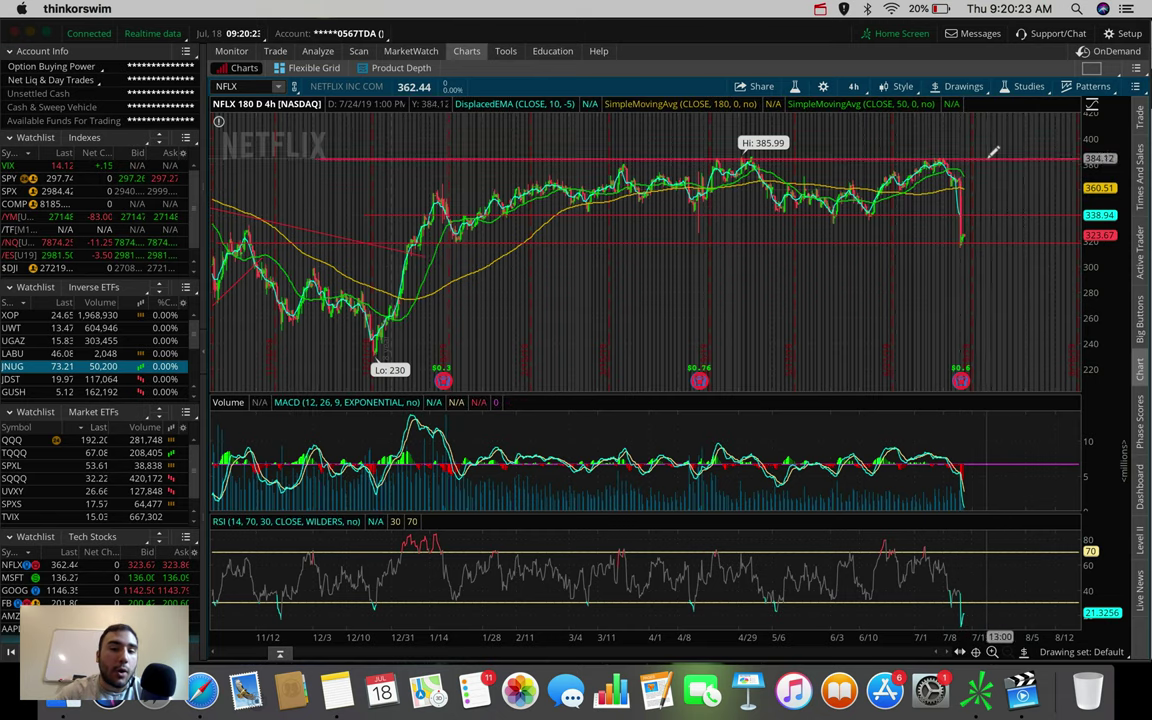
drag(993, 152, 1006, 209)
scroll(913, 222, up, 5)
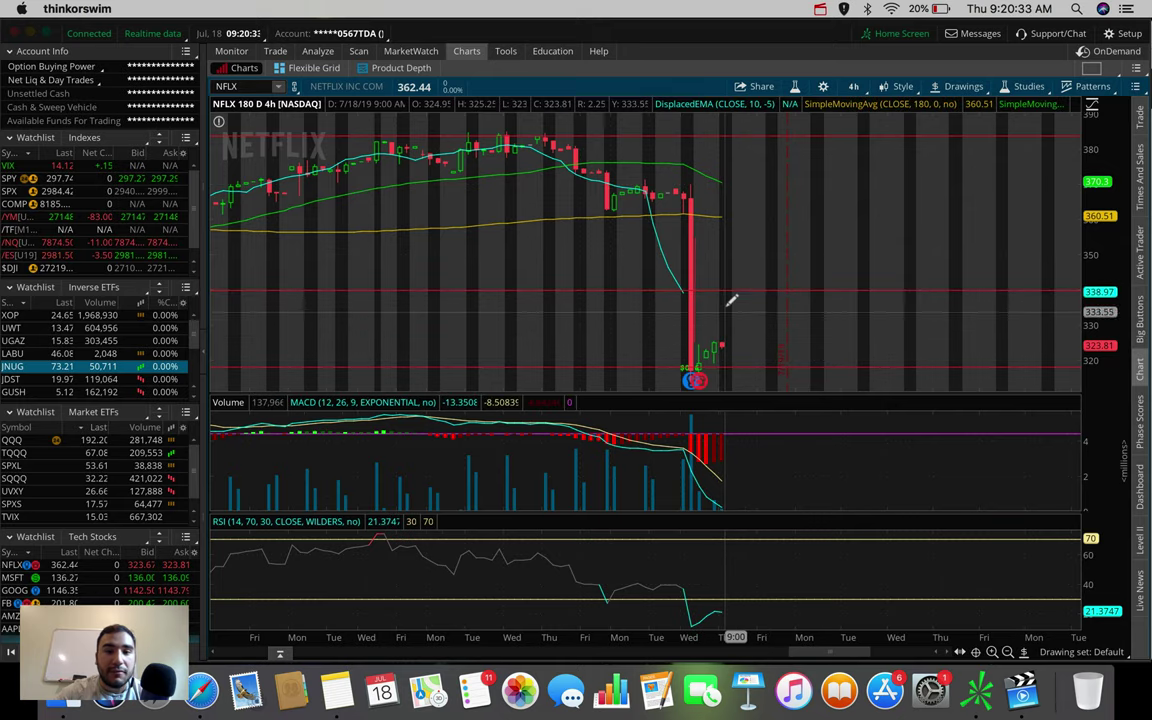
Step: Review the after-hours drop on the 1-day, 1-minute chart and return to the 180-day, 4-hour view
click(853, 86)
click(831, 147)
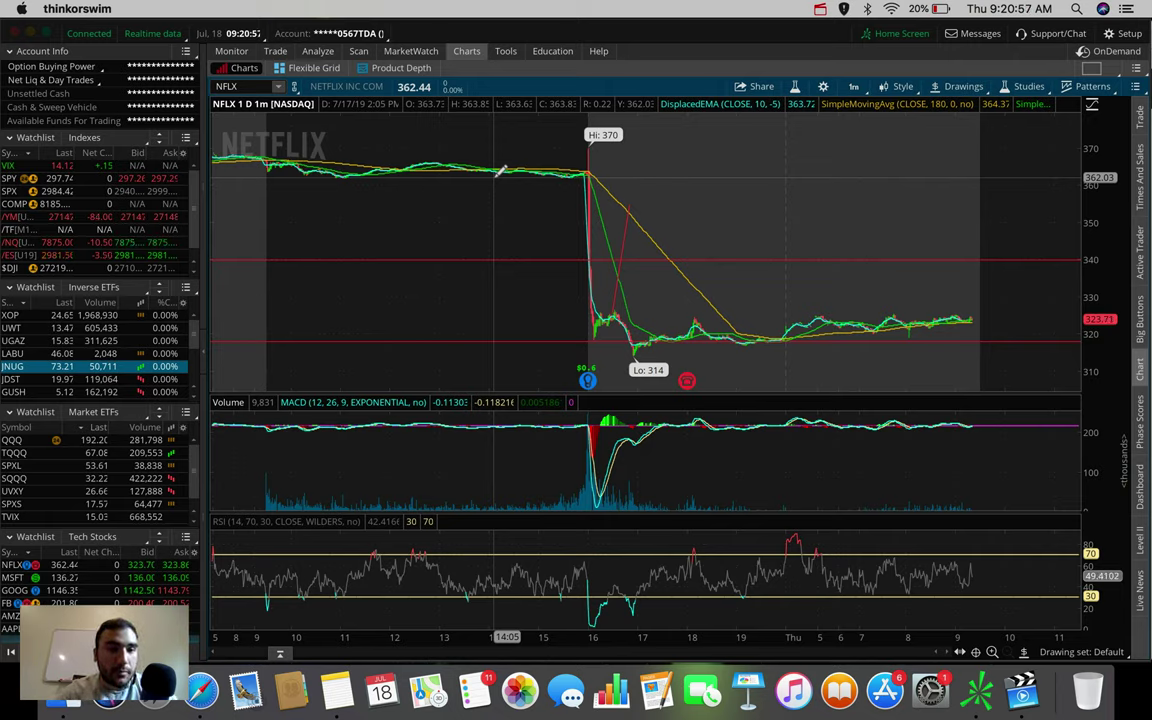
click(853, 86)
click(806, 269)
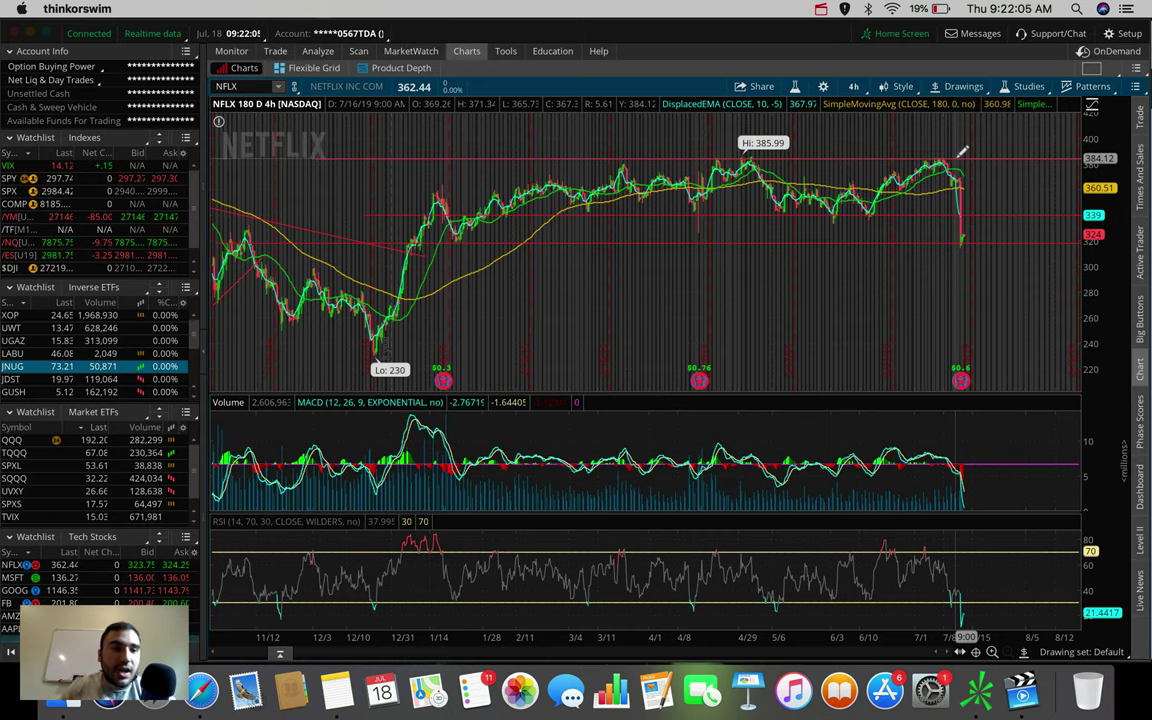
Step: Load the gold futures (/GC) chart from the Inverse ETFs watchlist and examine the June and July candles
scroll(42, 371, down, 2)
scroll(42, 371, down, 6)
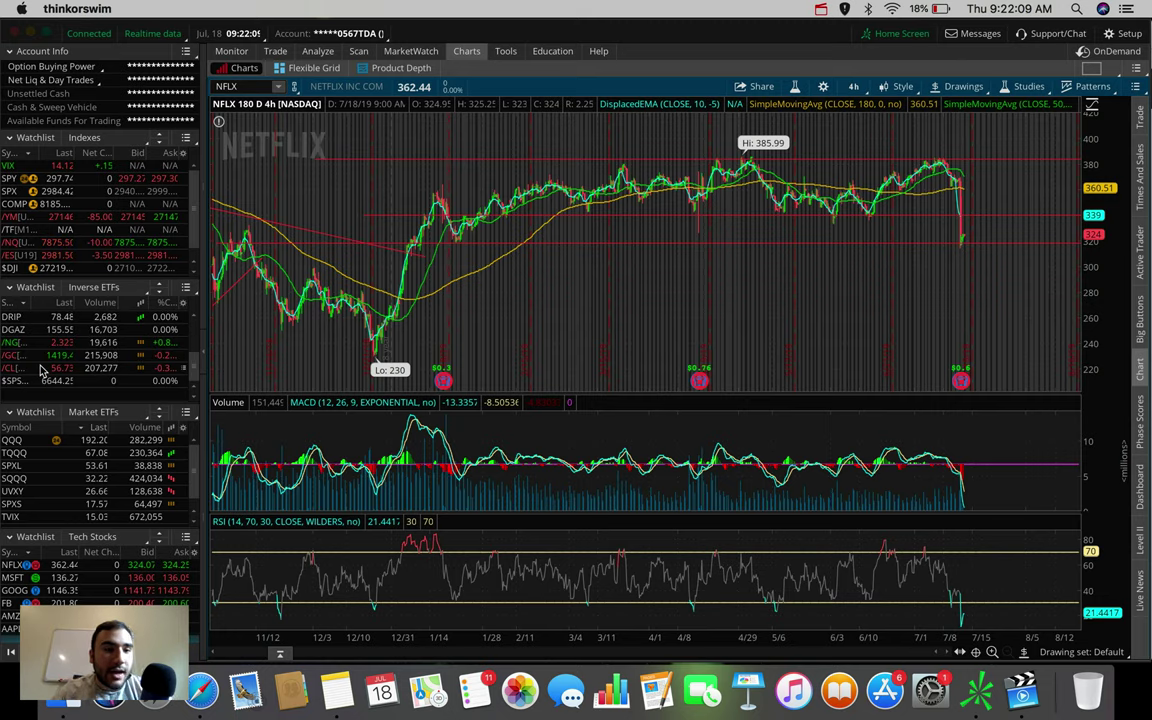
scroll(42, 371, down, 6)
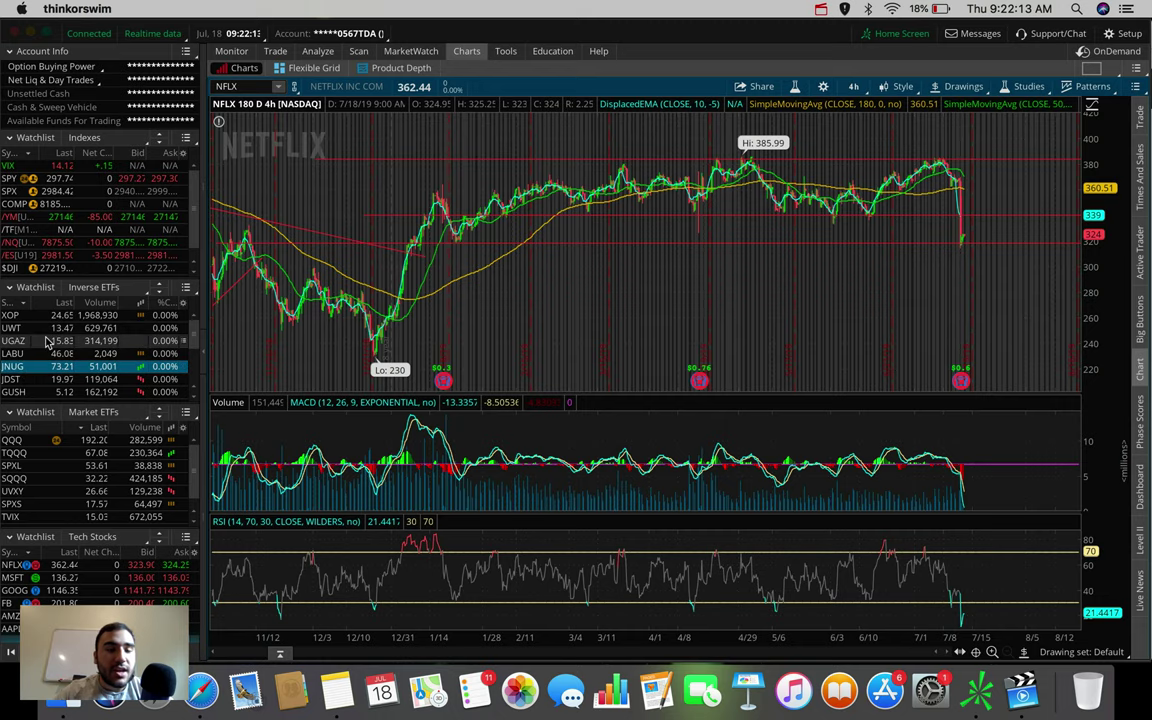
scroll(45, 341, down, 5)
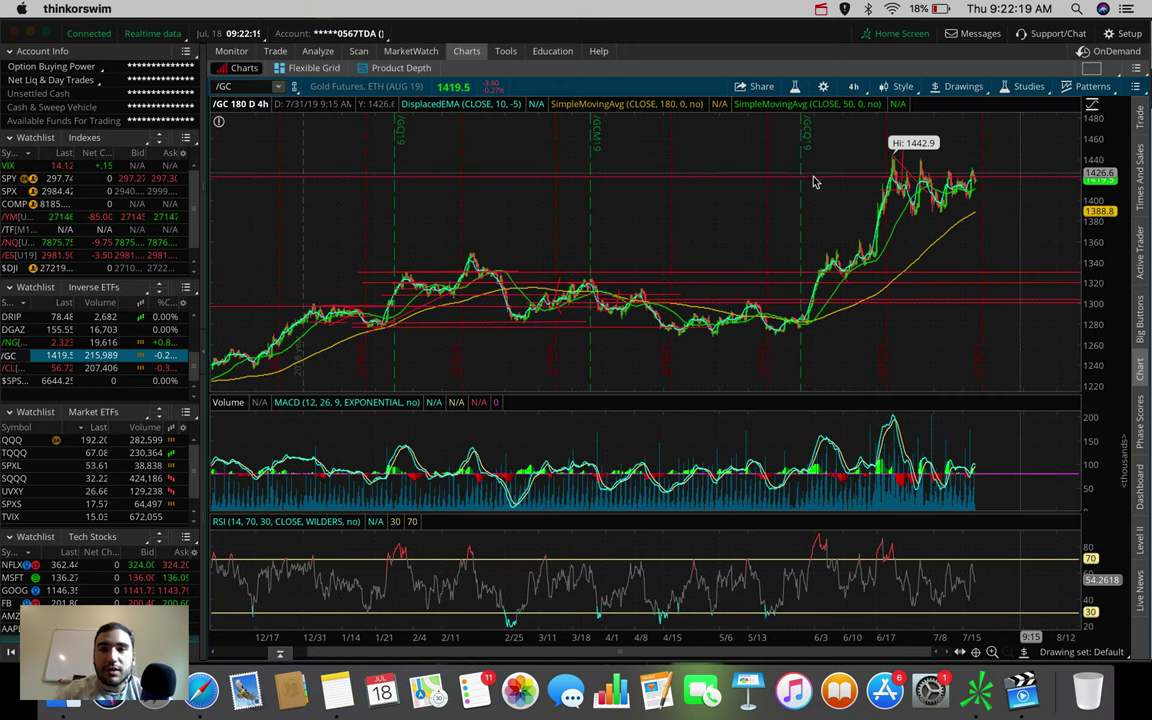
scroll(800, 186, up, 3)
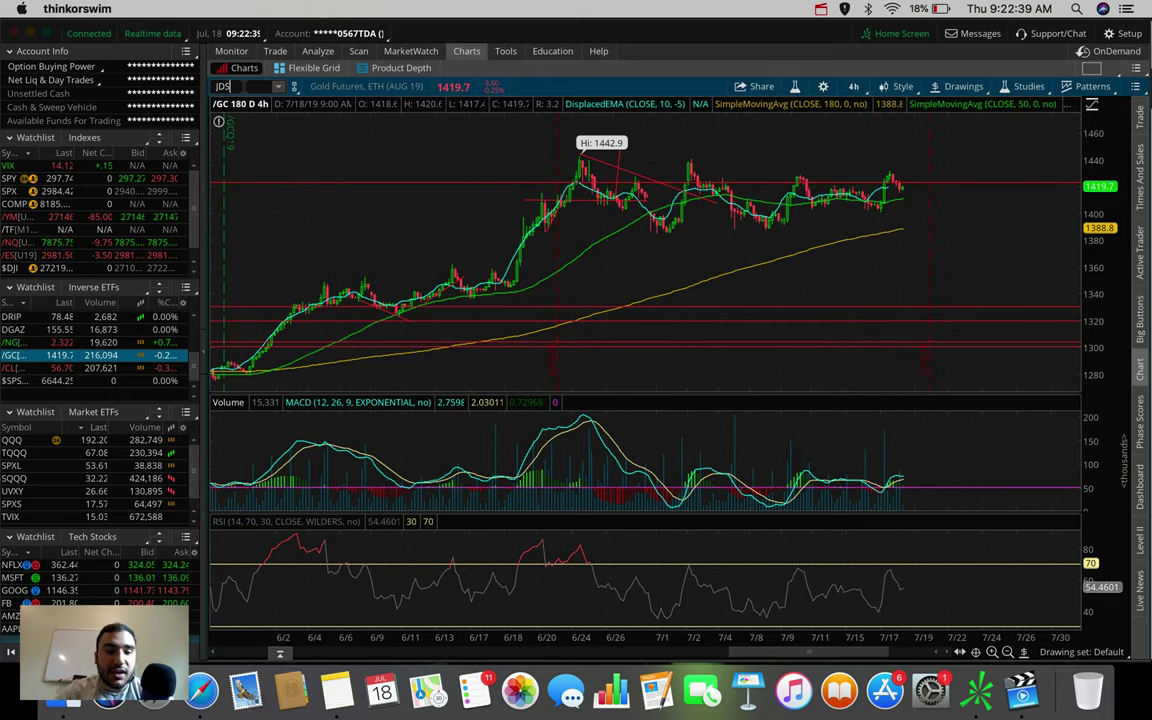
Step: View the JDST chart and bring gold futures (/GC) back on the 5-day, 5-minute time frame
text(T)
key(Return)
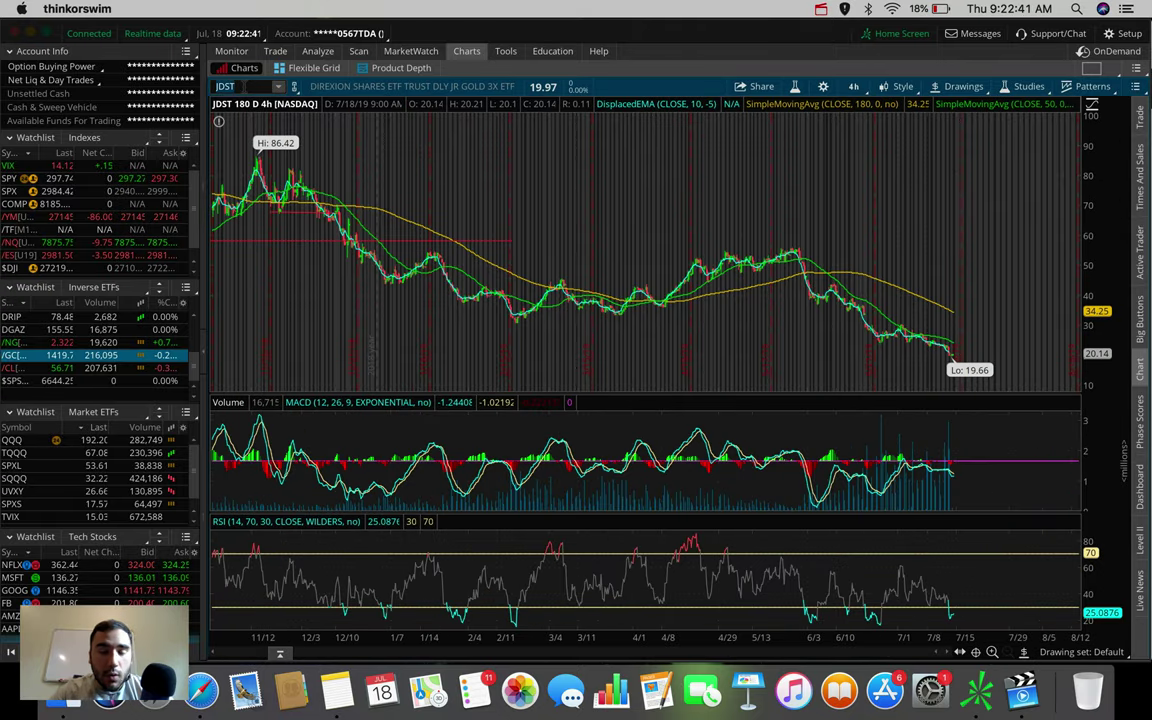
click(10, 355)
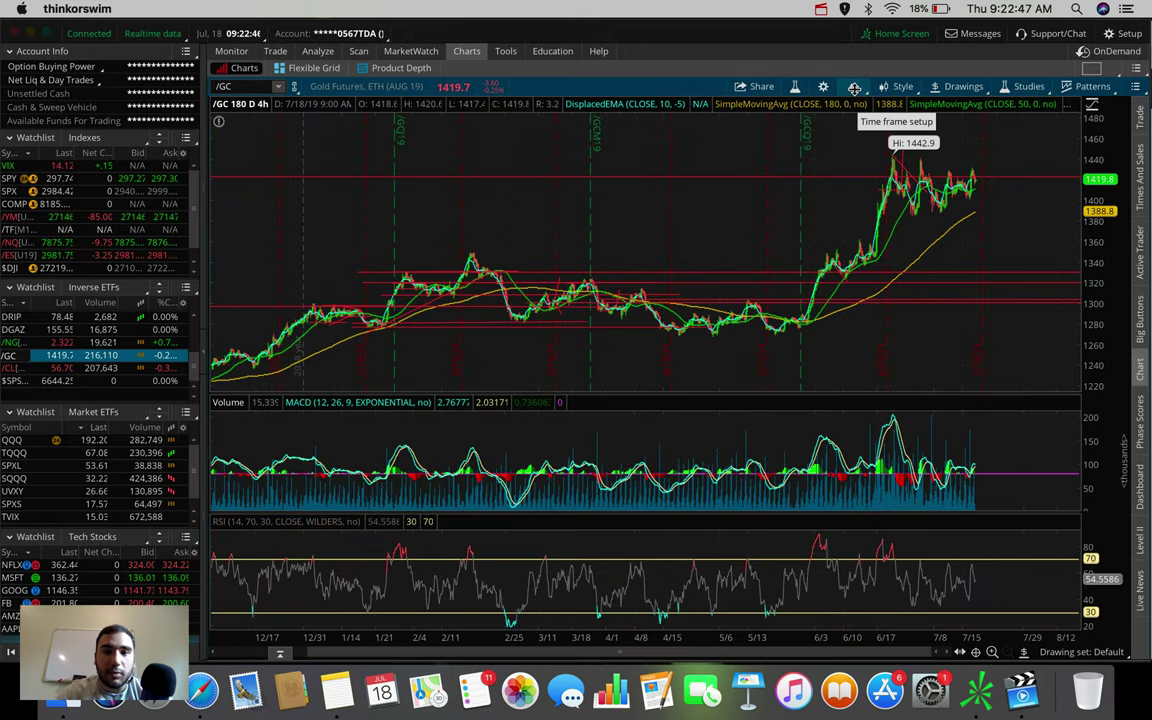
click(853, 86)
click(824, 173)
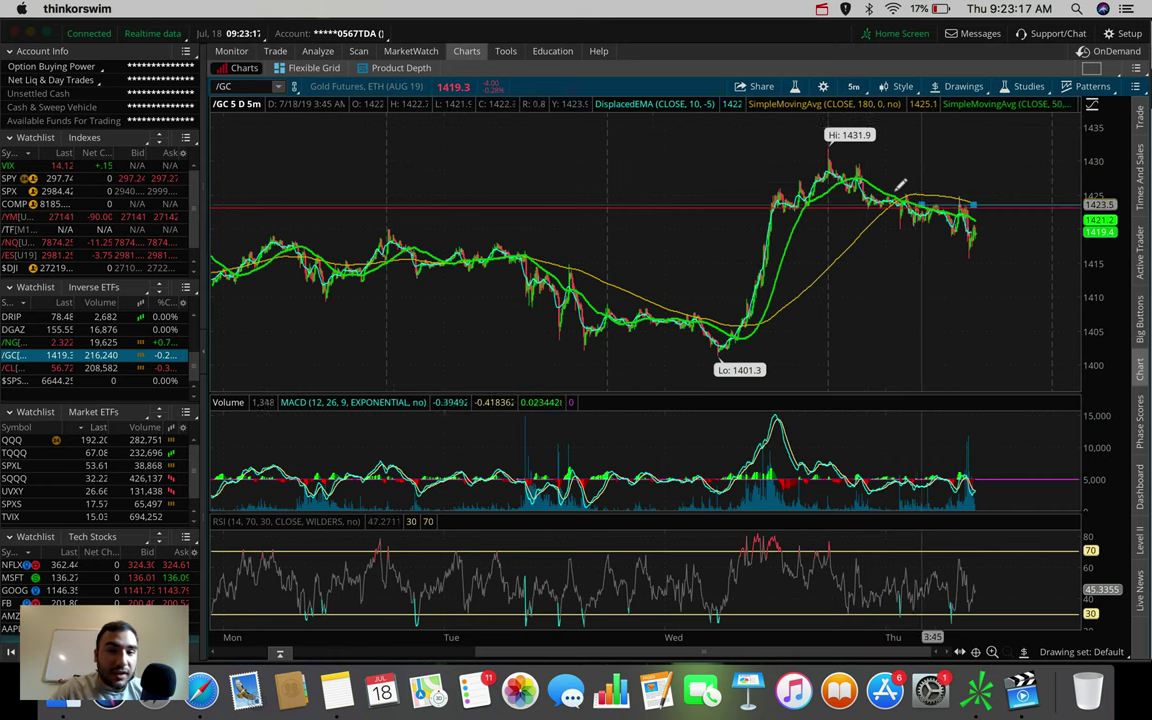
Step: Draw a short, steeply rising trendline from the latest candles at about 1420 on the 5-day, 5-minute gold futures chart
click(960, 86)
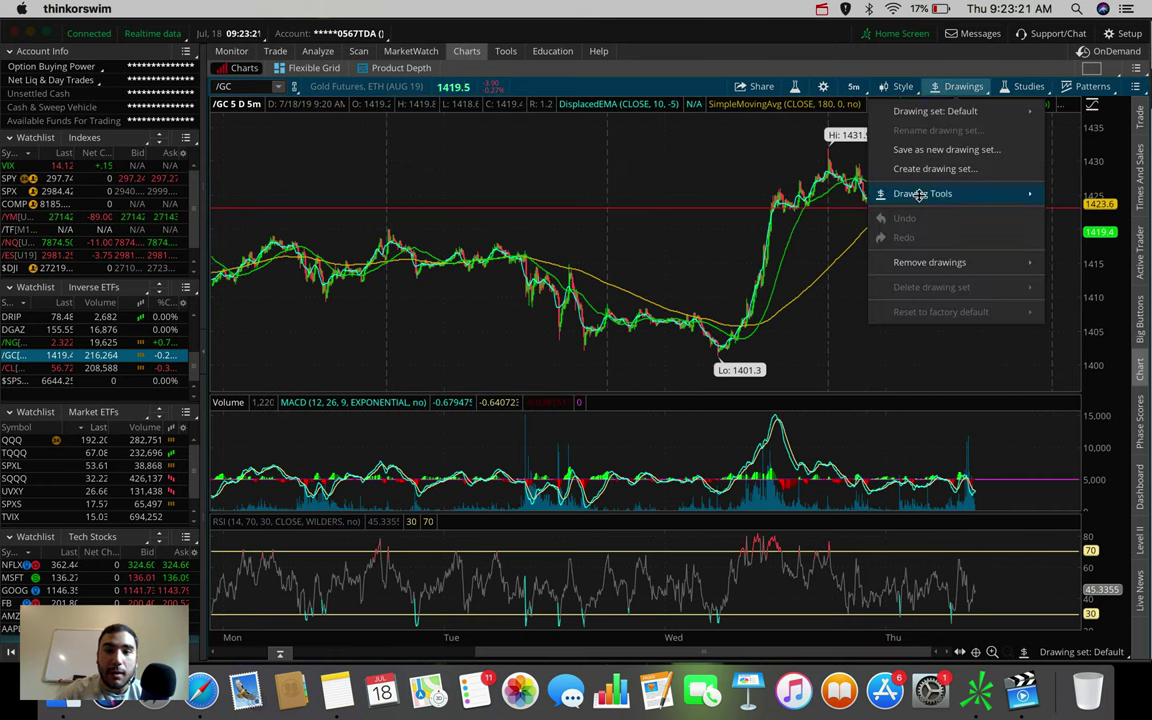
mouse_move(990, 193)
click(1062, 226)
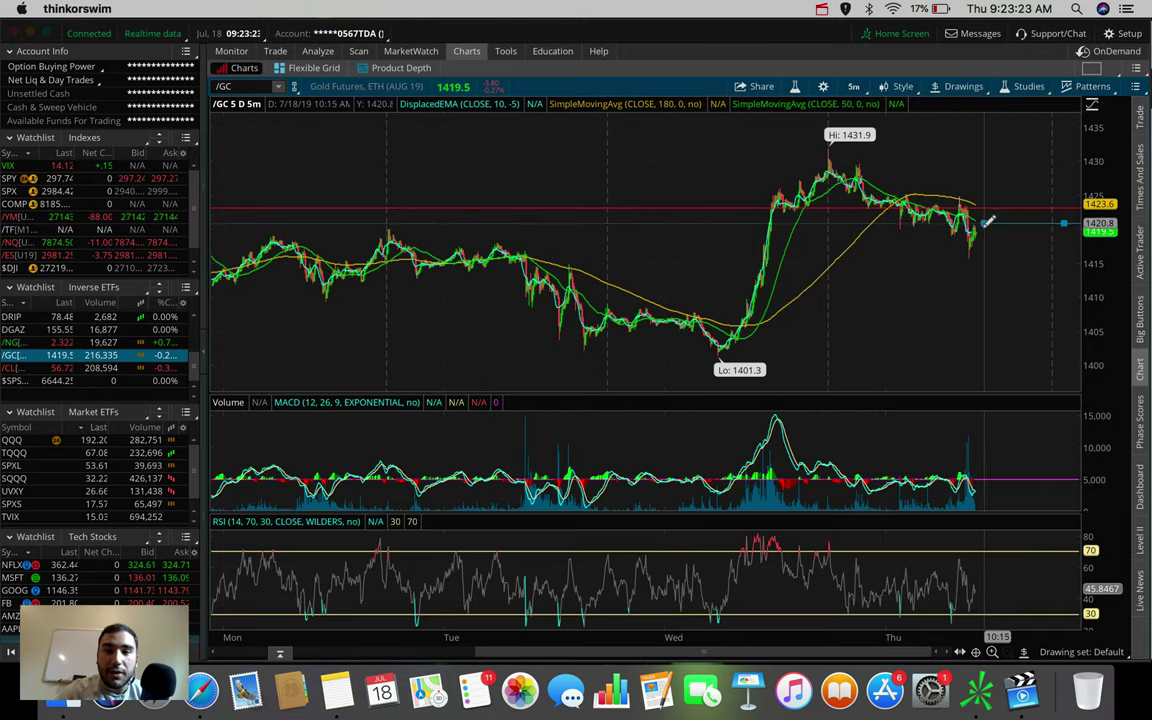
click(945, 87)
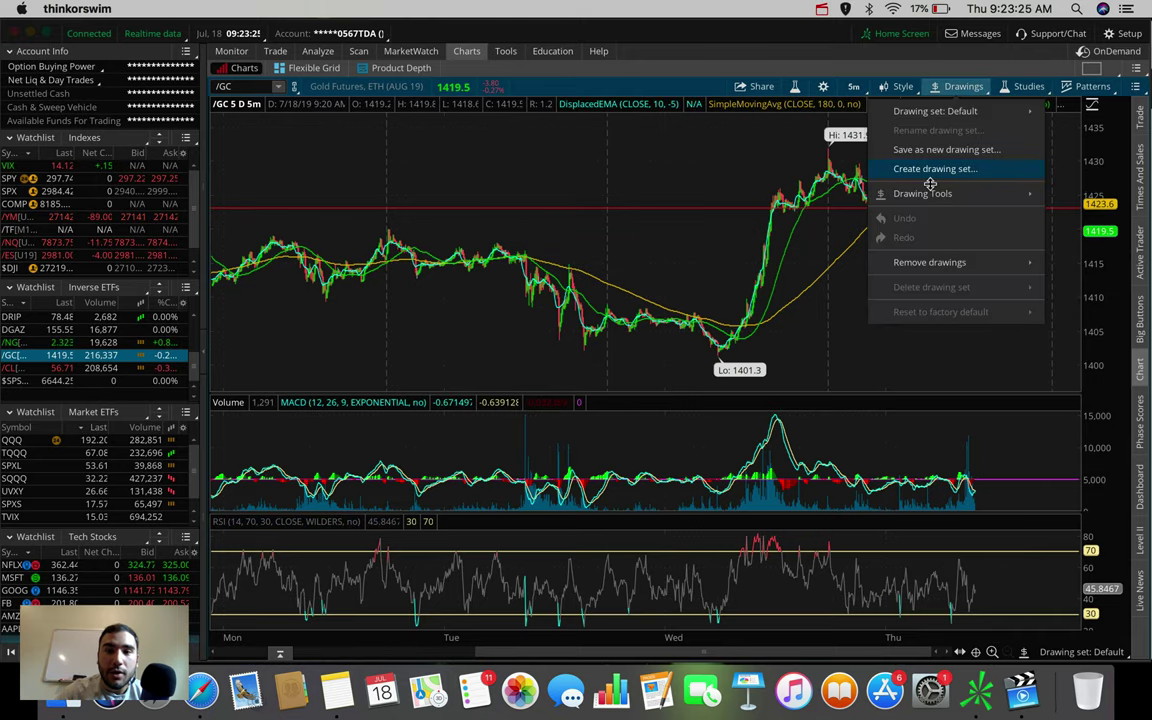
mouse_move(1036, 191)
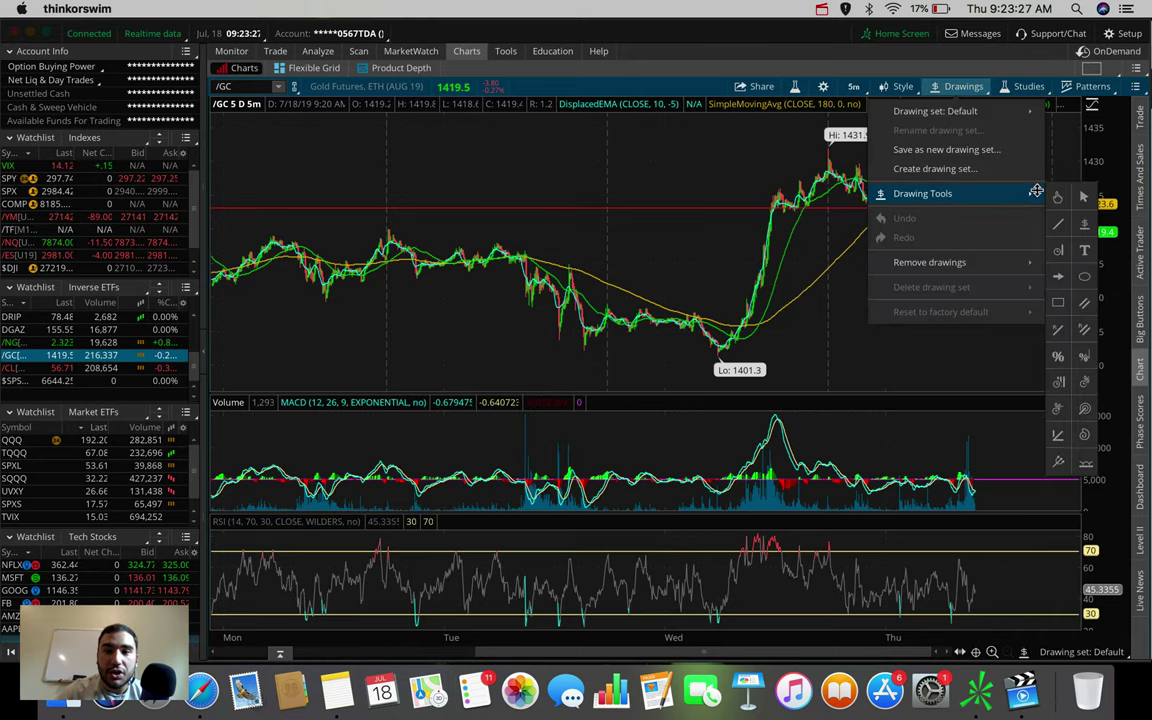
click(1058, 225)
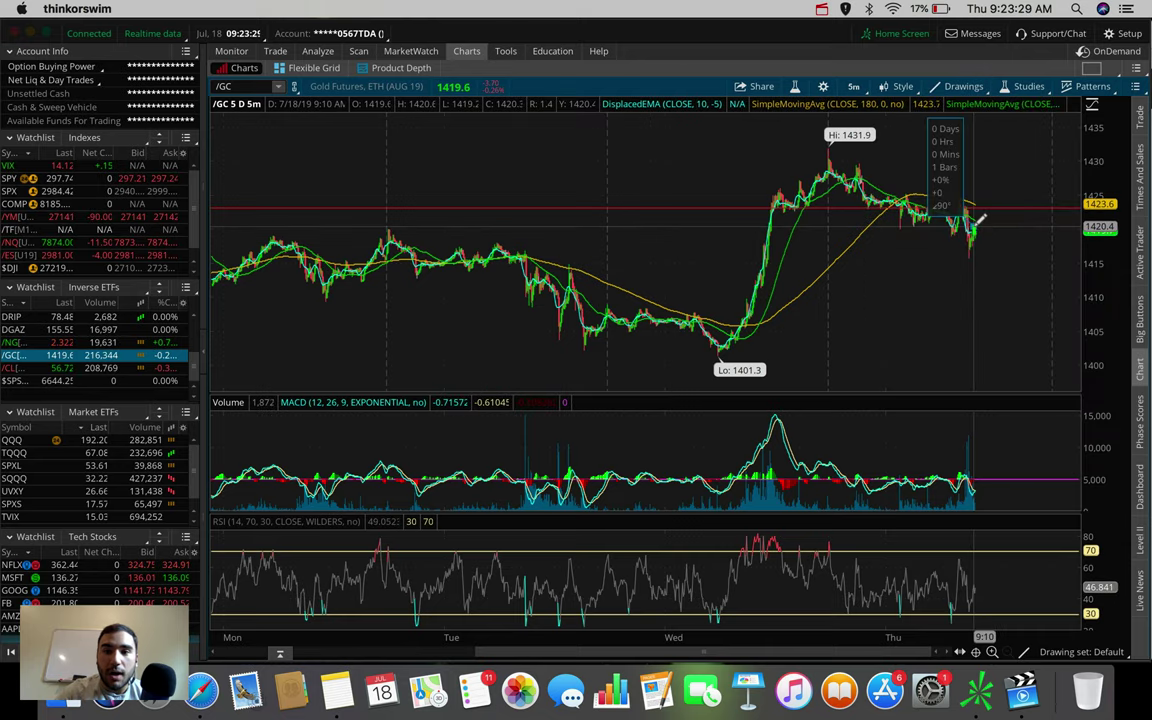
drag(981, 219, 984, 177)
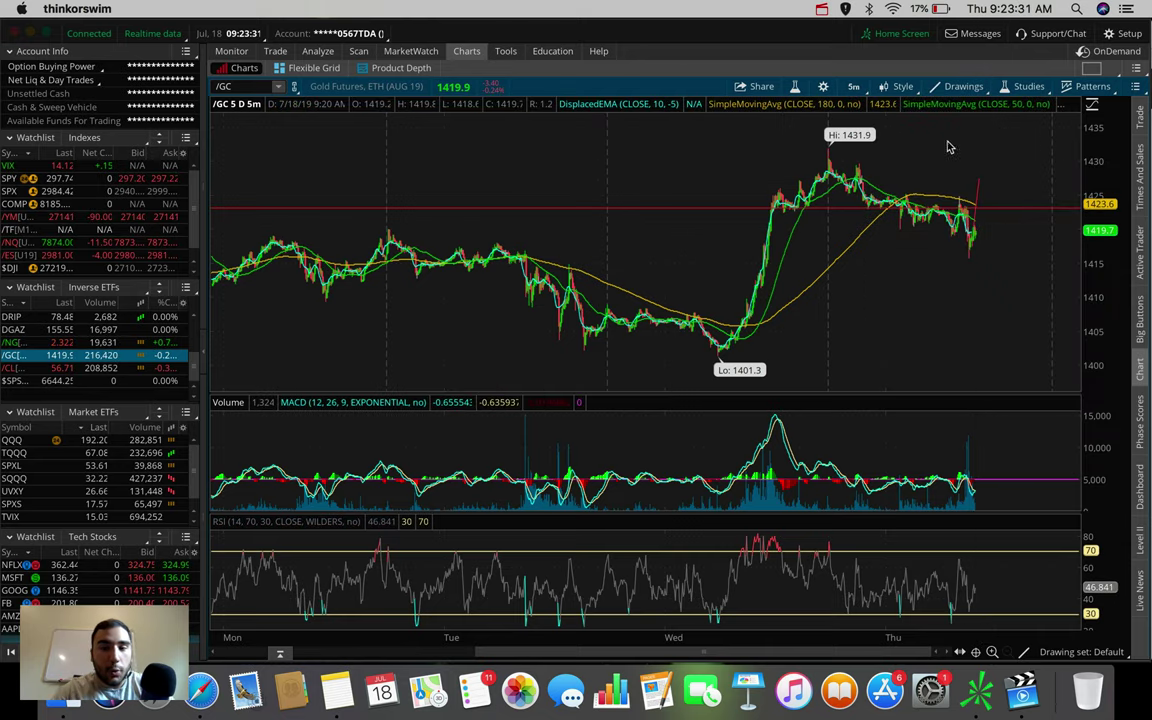
Step: Look up the JNUG chart and load crude oil futures (/CL) from the Inverse ETFs watchlist
click(258, 87)
text(JNUG)
key(Return)
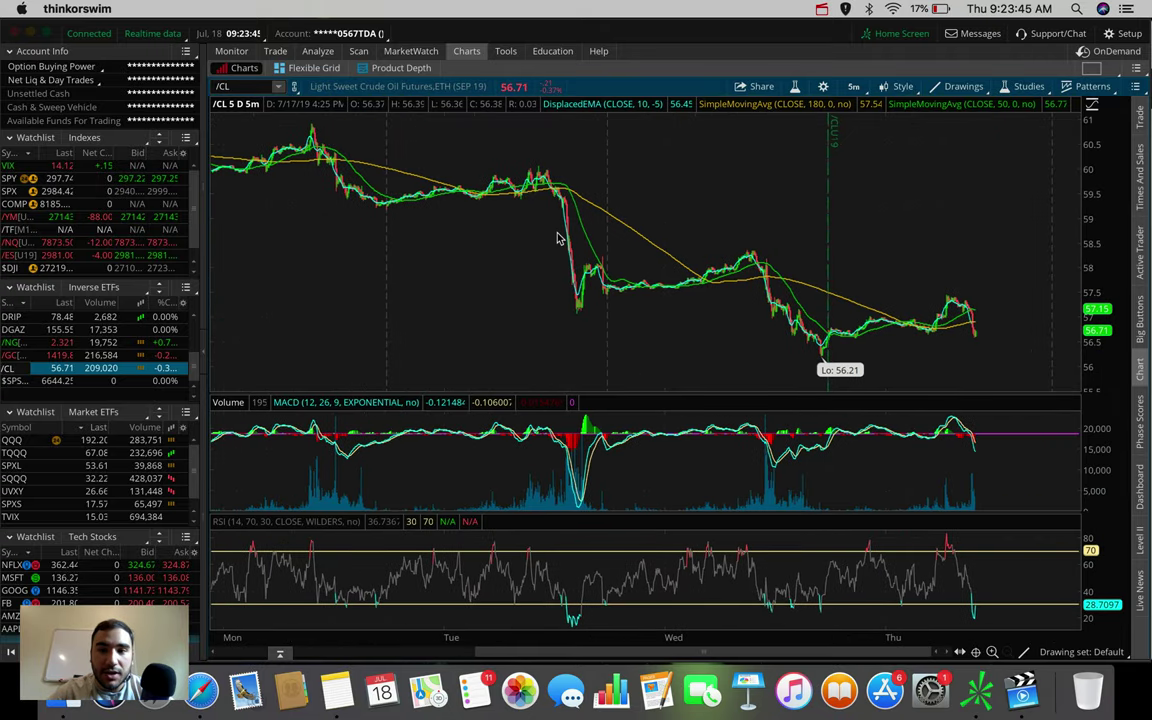
Step: Show crude oil futures on the 180-day, 4-hour time frame and examine the late June to mid-July candles
click(853, 86)
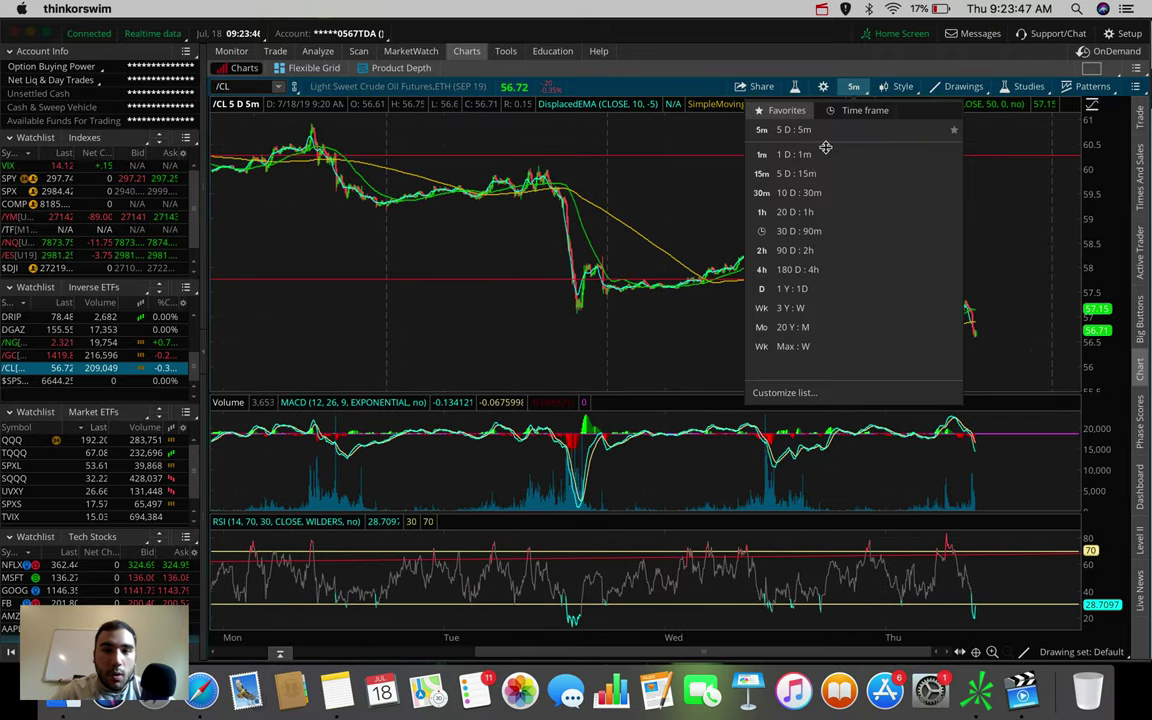
click(802, 269)
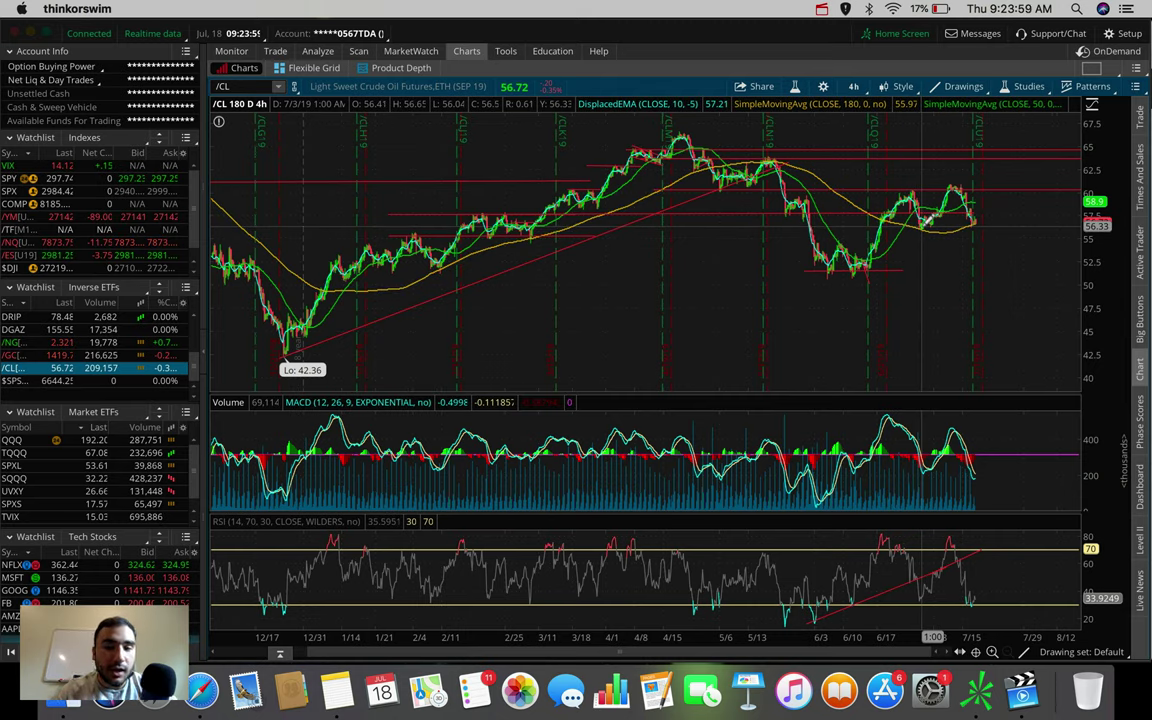
drag(1005, 188, 893, 229)
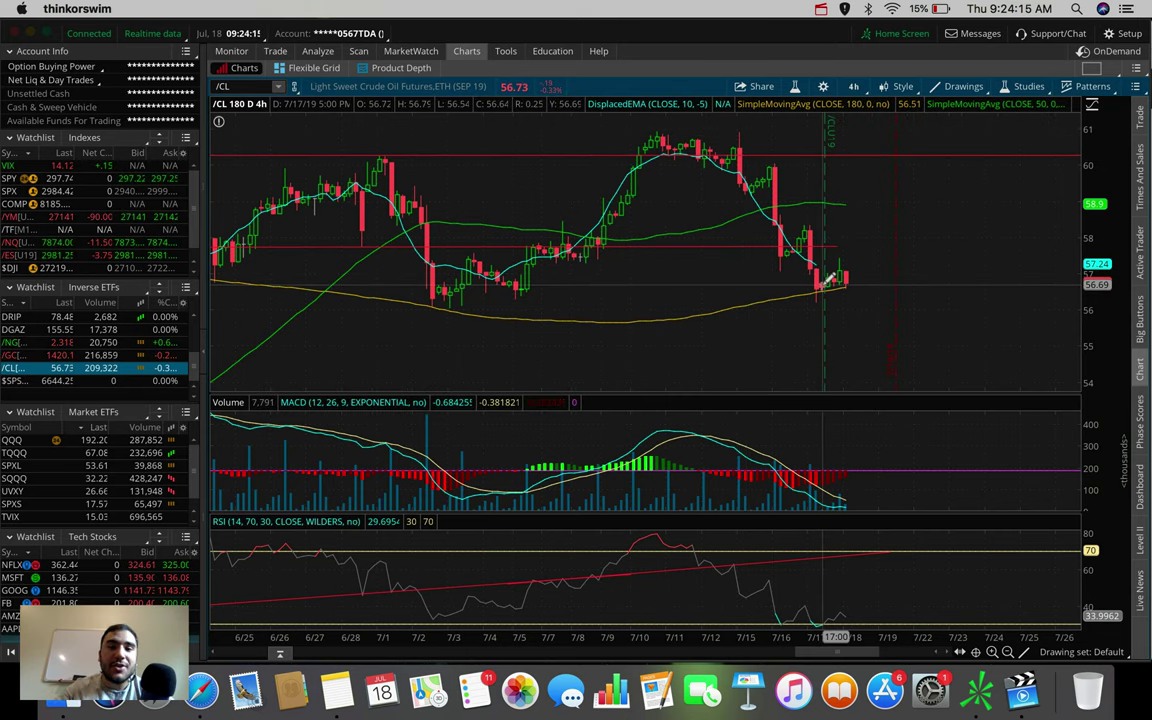
drag(845, 278, 855, 90)
Step: Review crude oil futures on the 20-day, 1-hour time frame and return to the 180-day, 4-hour view
click(853, 86)
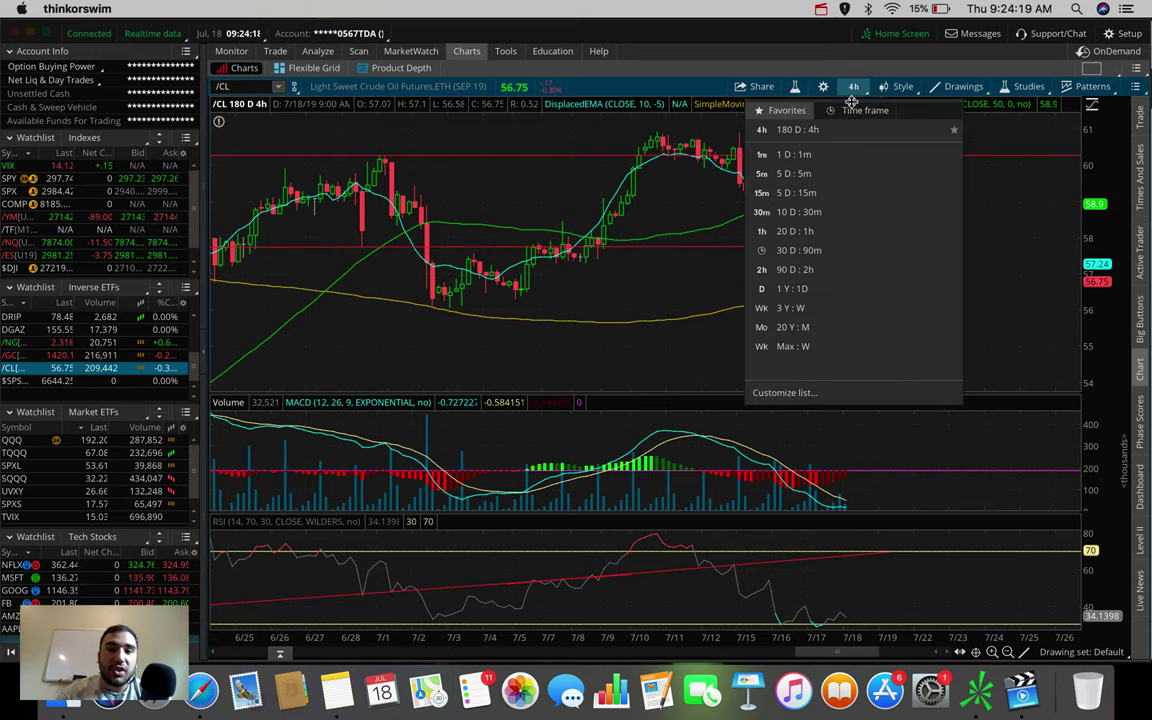
click(810, 231)
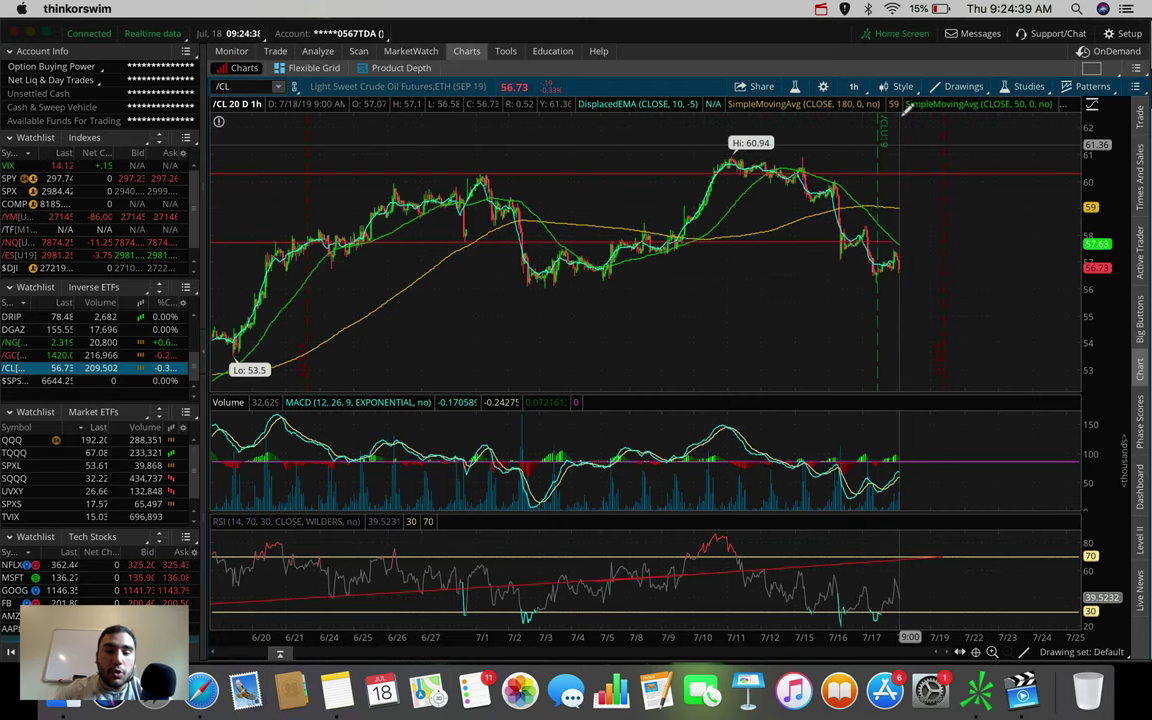
click(857, 86)
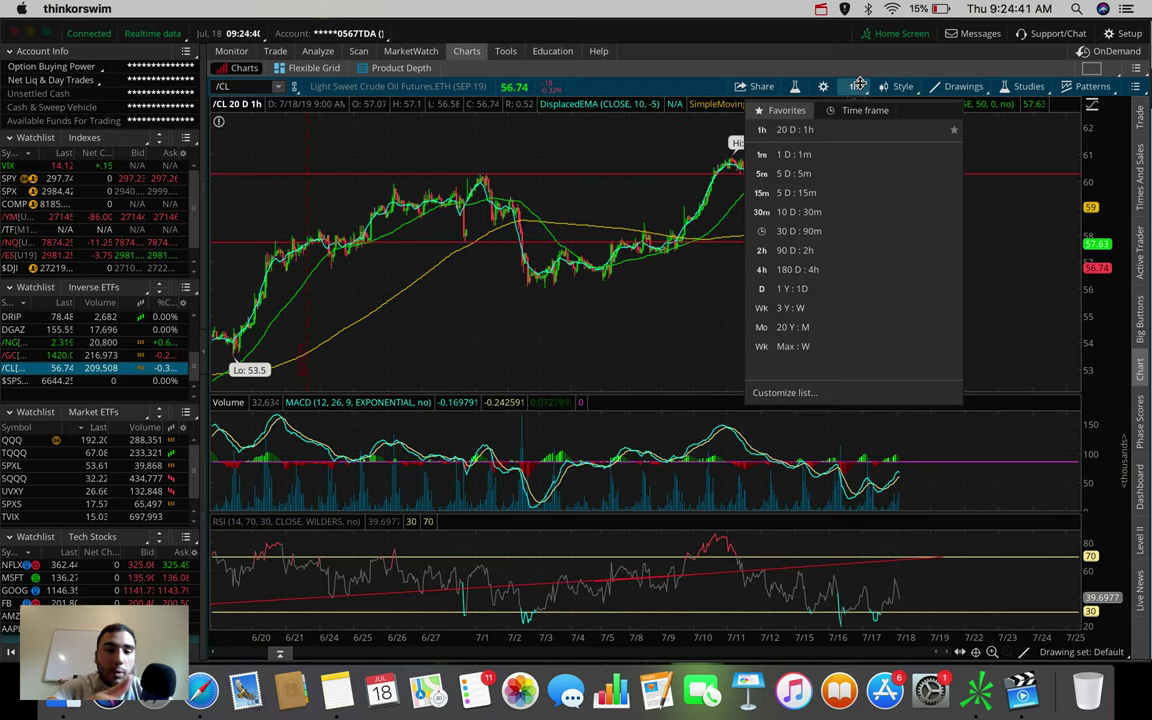
click(826, 268)
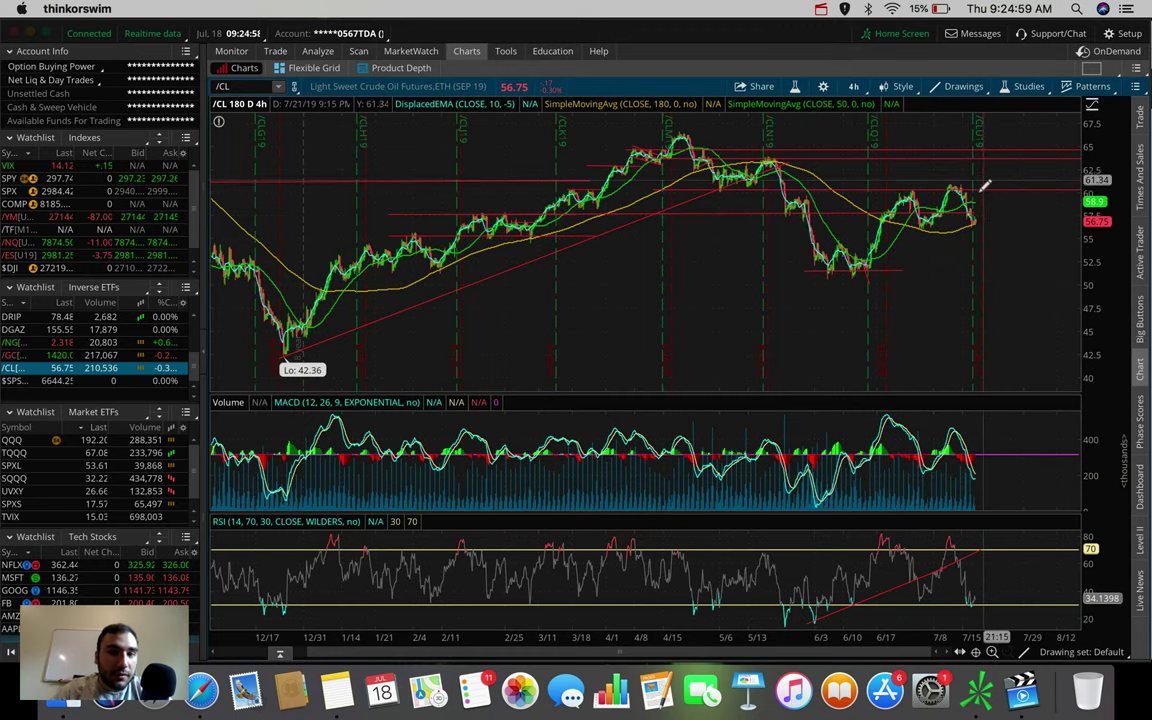
Step: Load the UWT chart on the 180-day, 4-hour time frame
click(235, 86)
text(UWT)
key(Return)
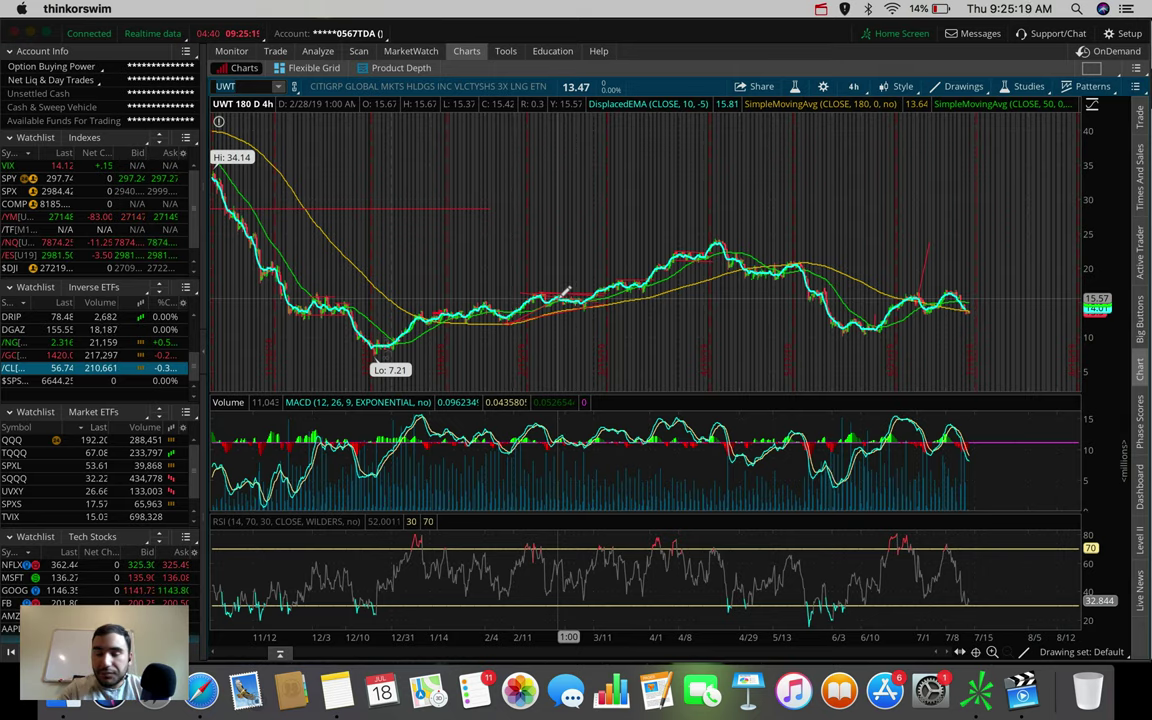
Step: Load Nasdaq 100 futures (/NQ) from the Indexes watchlist, examining the July candles and the 1-day, 1-minute and 5-day, 5-minute time frames
click(10, 243)
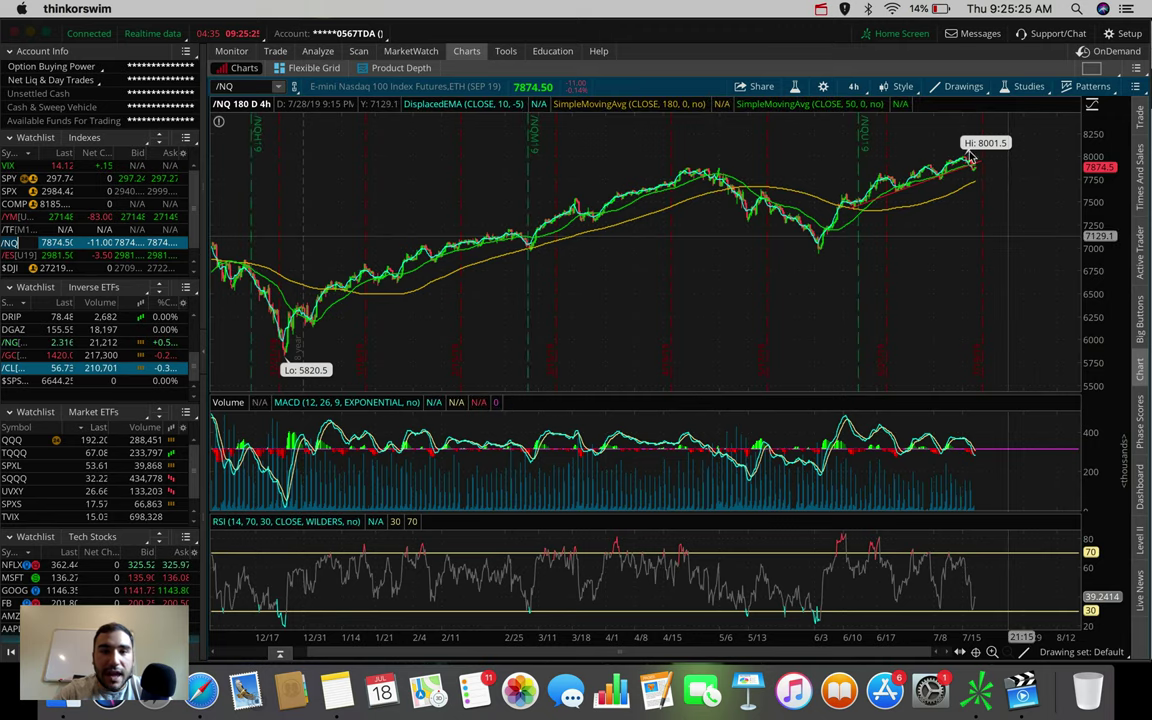
drag(1025, 145, 916, 148)
click(853, 86)
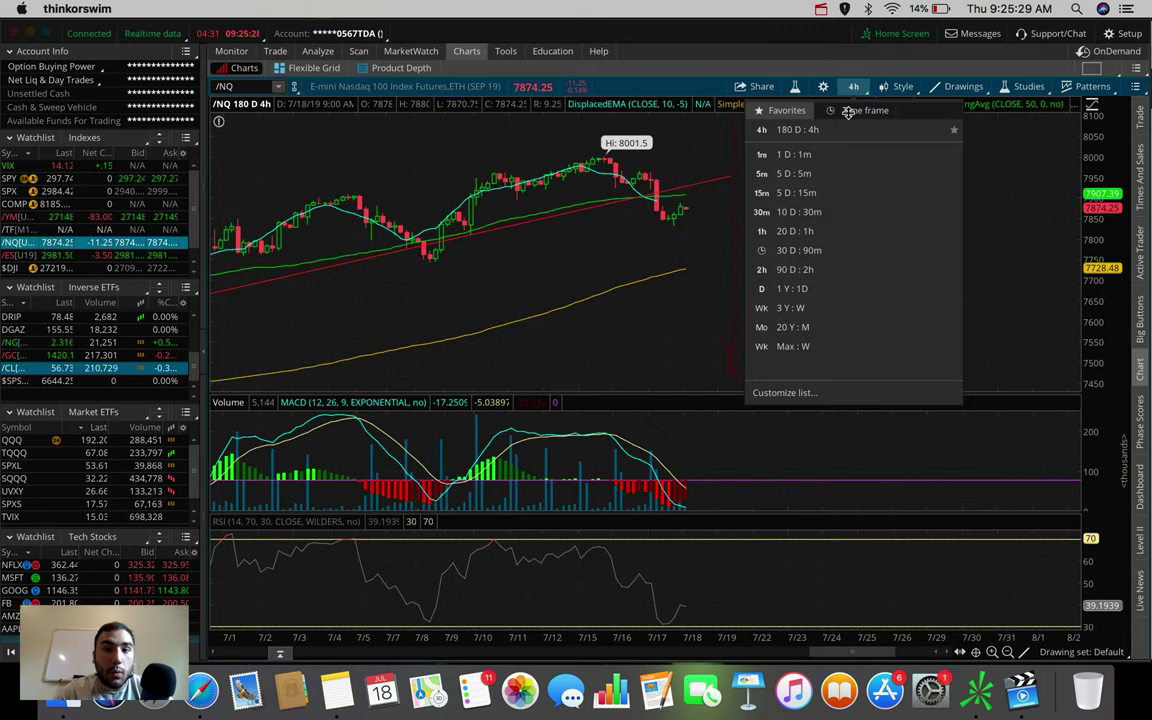
click(835, 156)
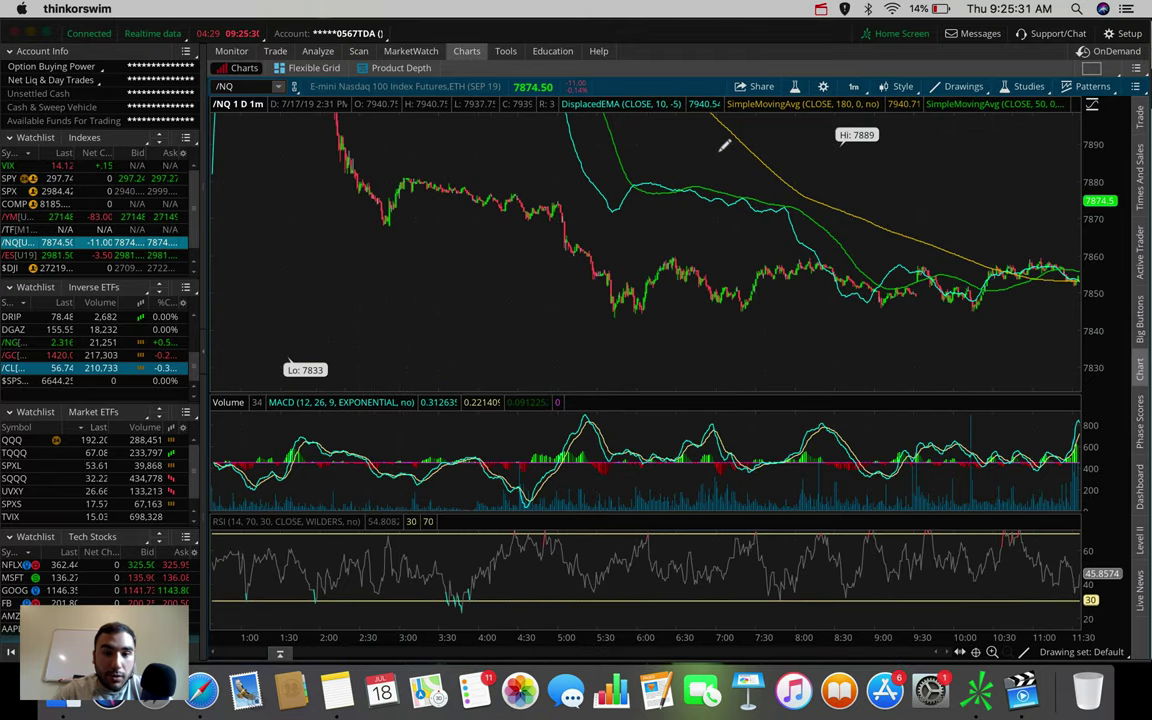
click(854, 87)
click(835, 153)
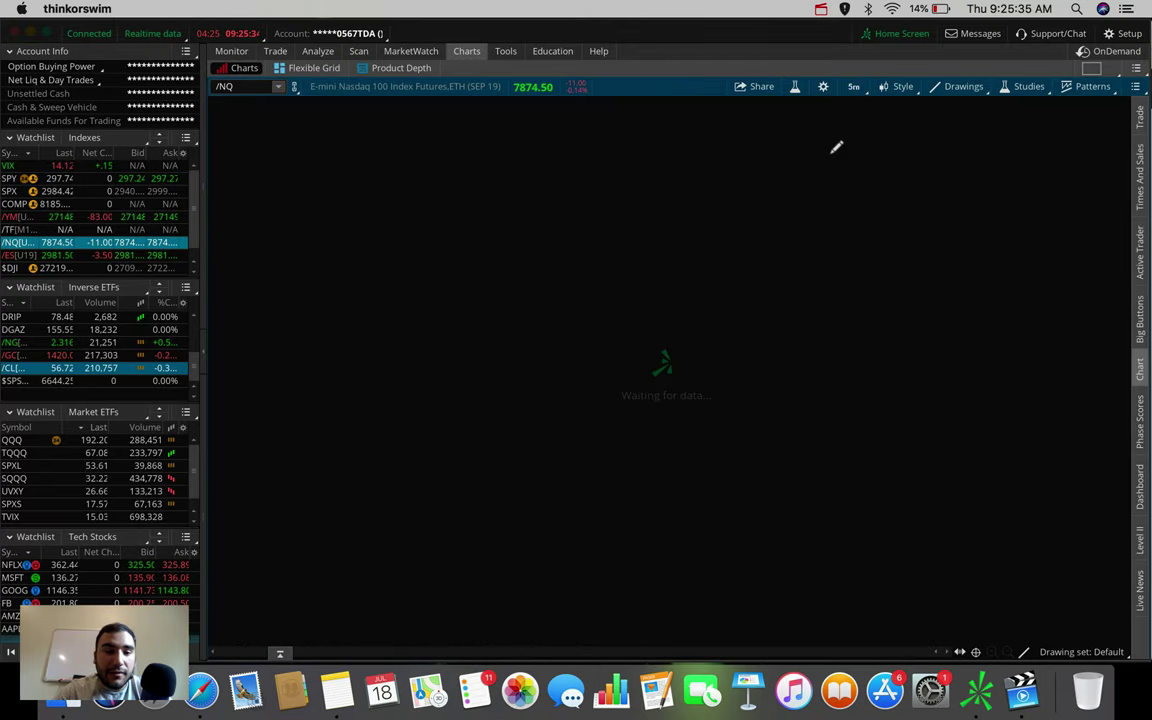